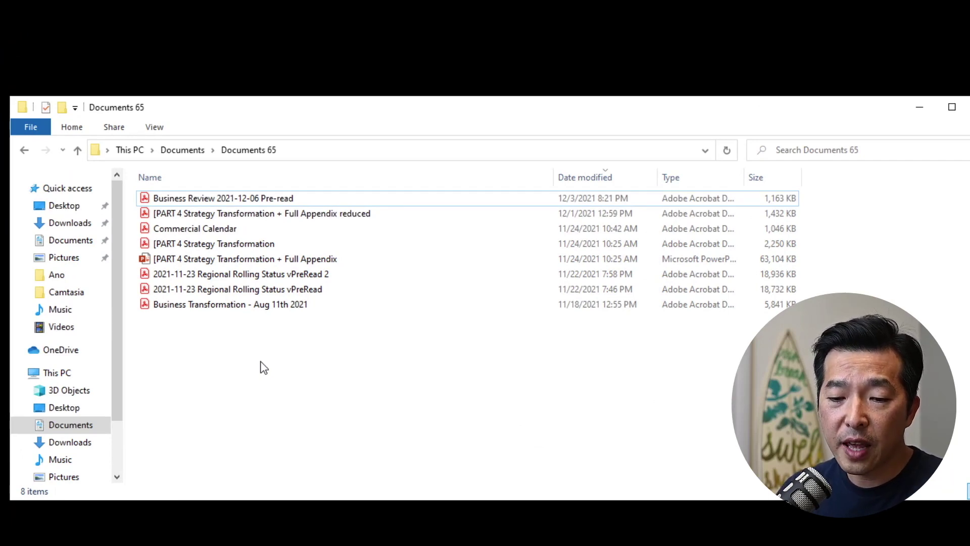
- Rename all eight files in Documents 65 to 'strategy', auto-numbered (1) to (7)
click(243, 198)
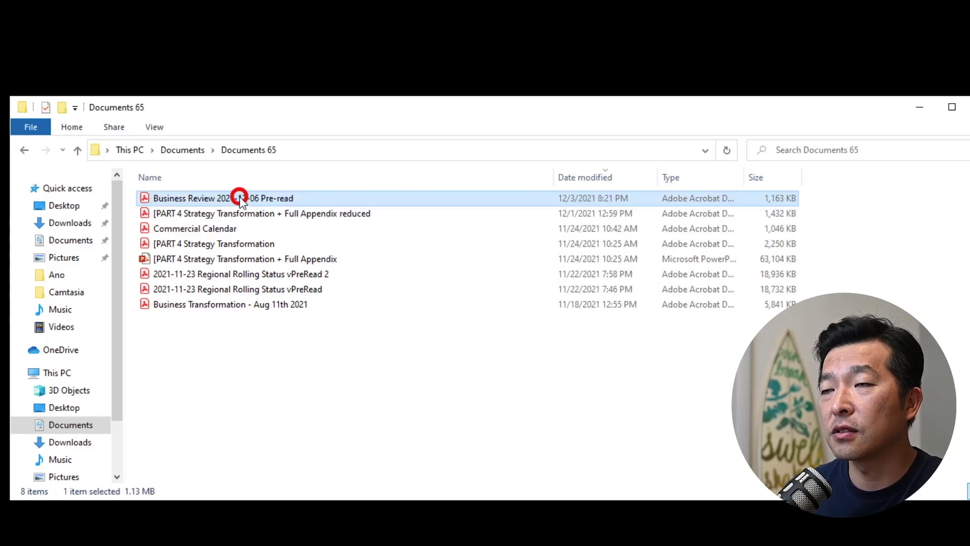
shift+click(240, 307)
right_click(209, 248)
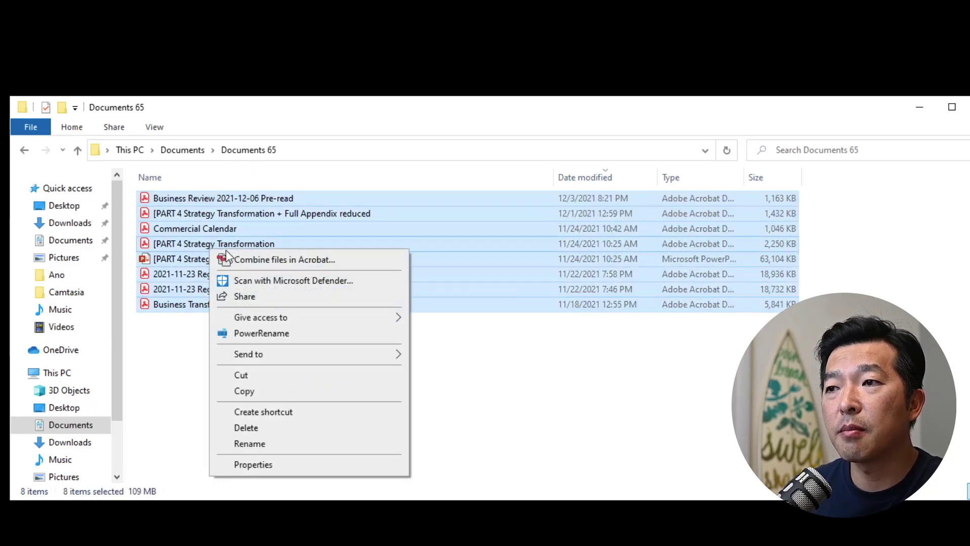
click(266, 442)
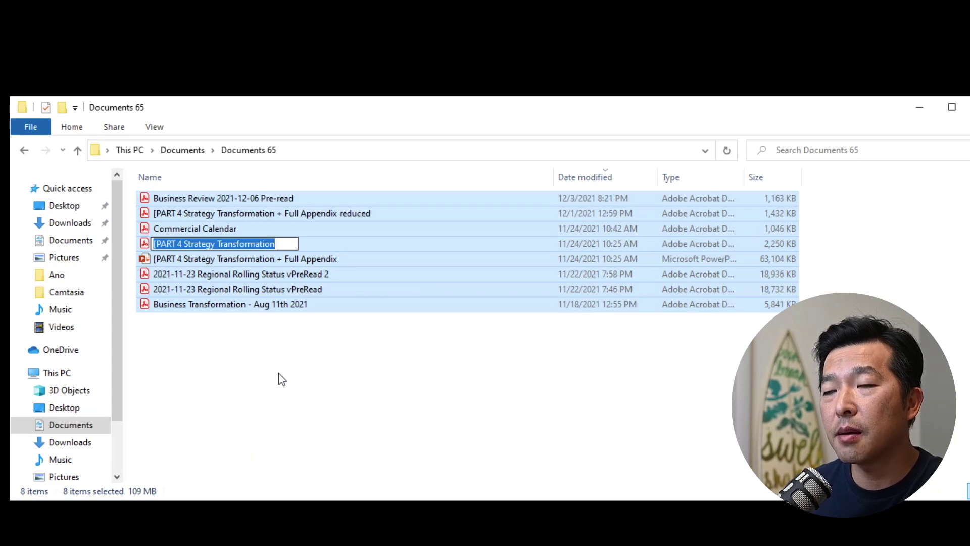
text(stra)
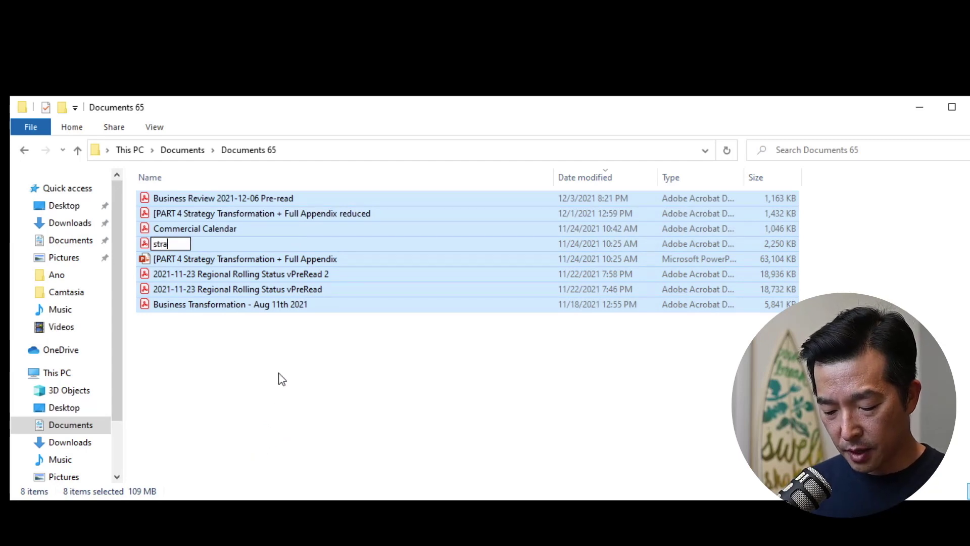
text(tegy)
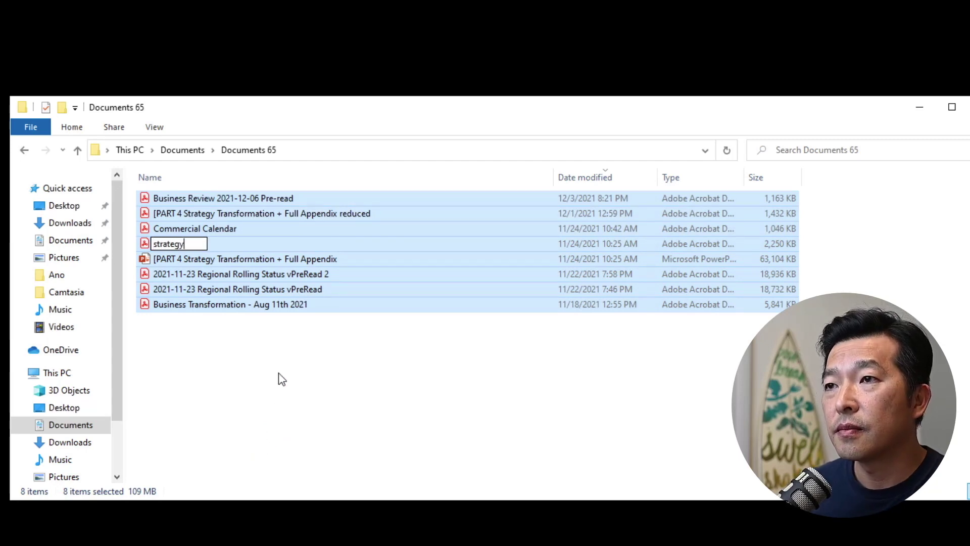
key(Return)
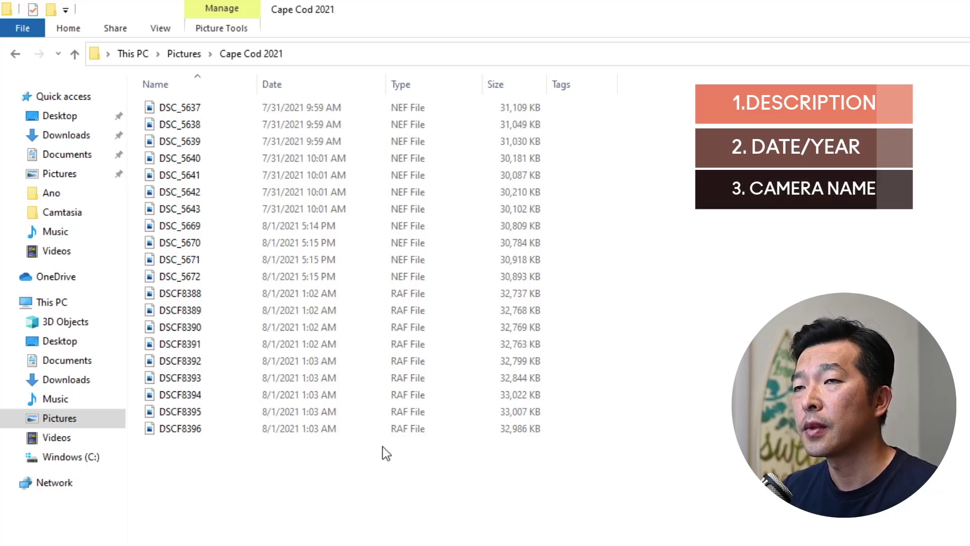
- Select photos DSC_5637 through DSCF8396, then reselect DSCF8396, DSCF8393 and DSCF8388 individually
click(190, 106)
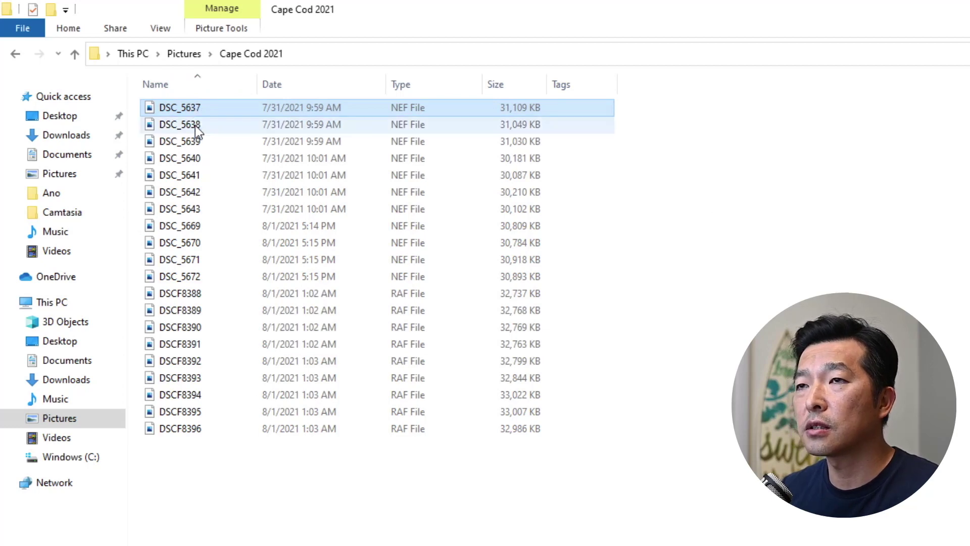
shift+click(195, 429)
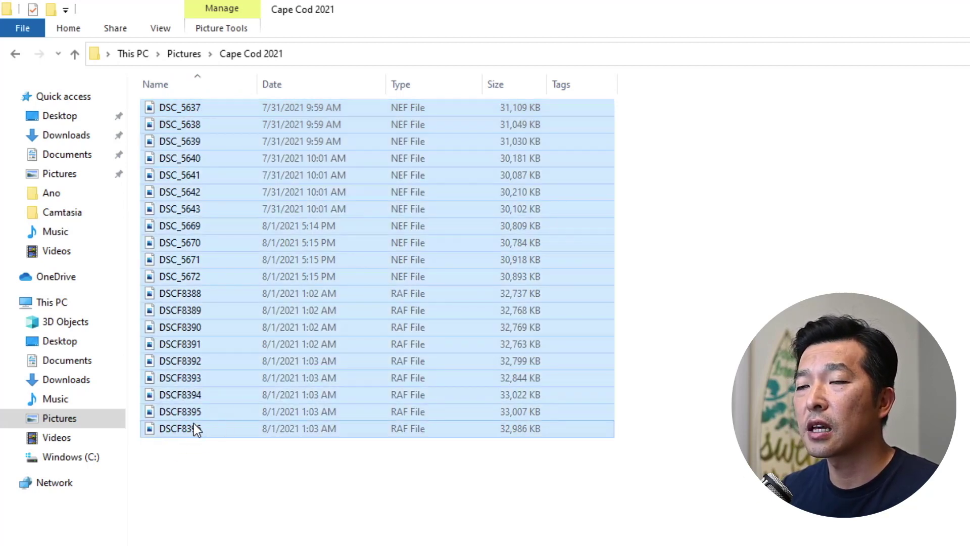
click(282, 508)
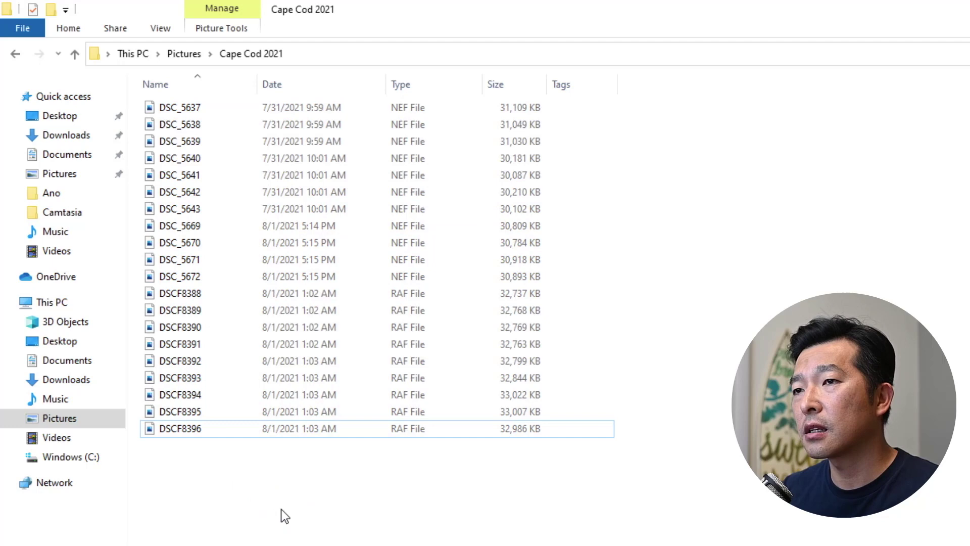
click(211, 427)
ctrl+click(209, 379)
ctrl+click(218, 294)
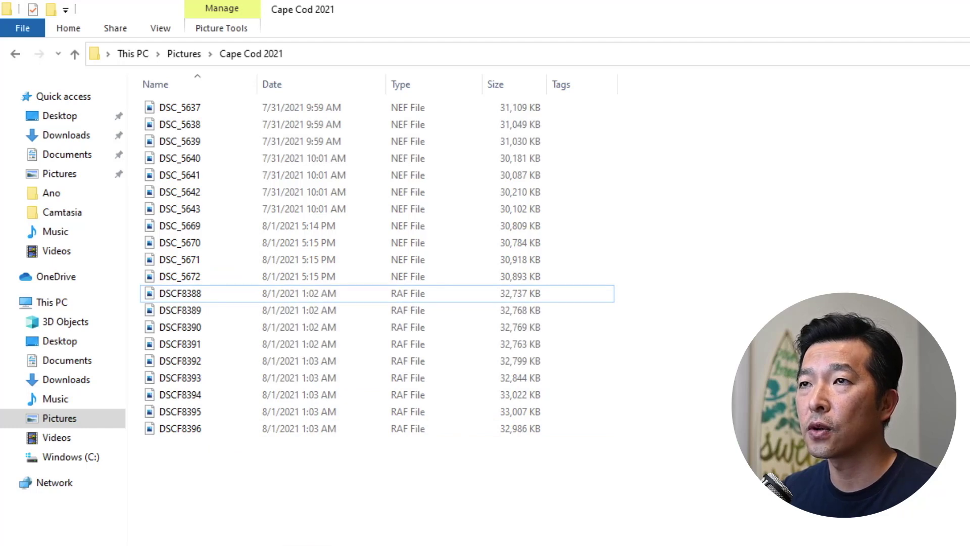
- From the Pictures folder, load the Cape Cod 2021 folder into PowerRename via its context menu
click(183, 56)
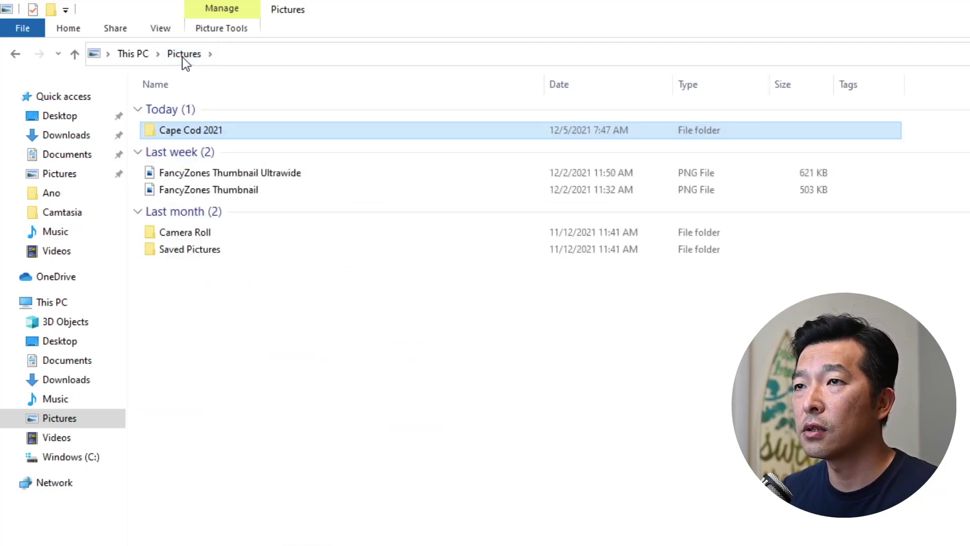
right_click(193, 133)
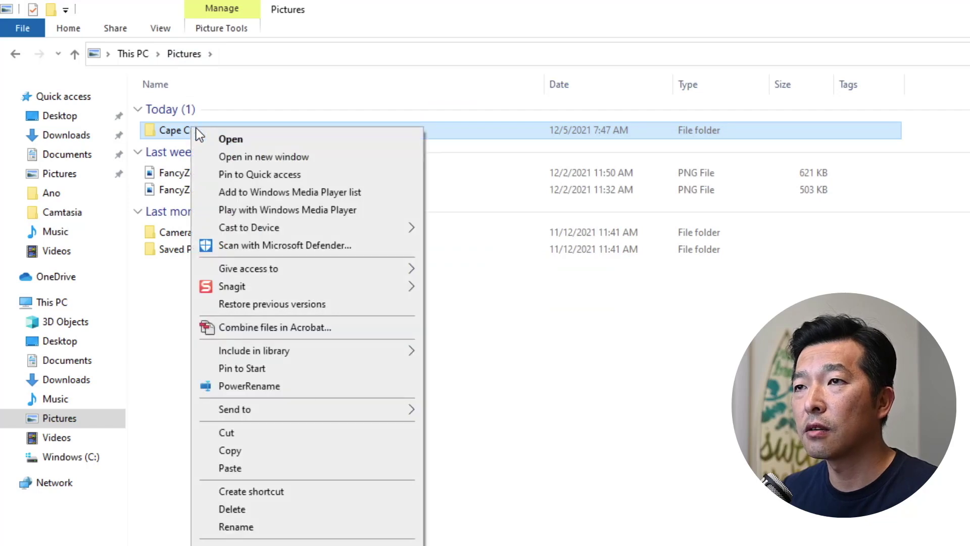
click(298, 386)
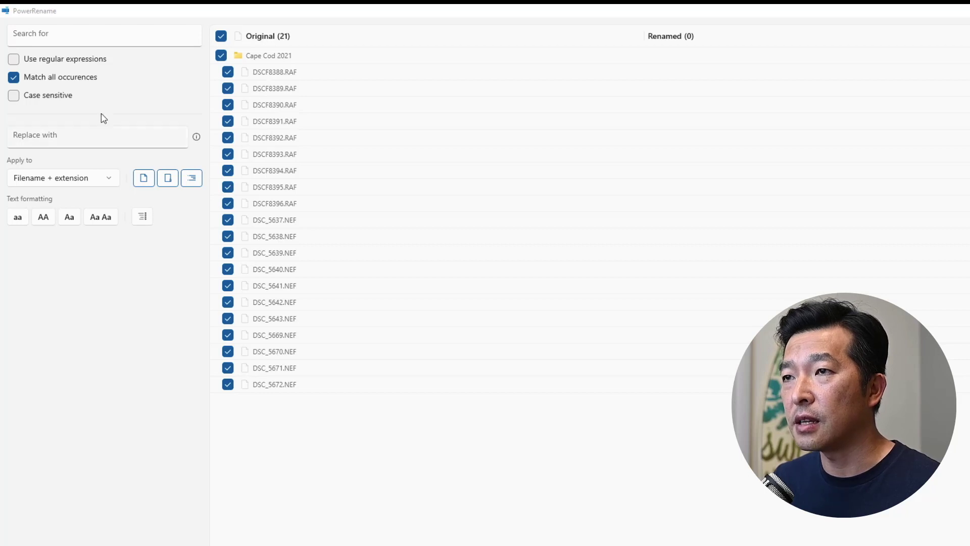
- Enter 'dsc' as the PowerRename search term
click(46, 37)
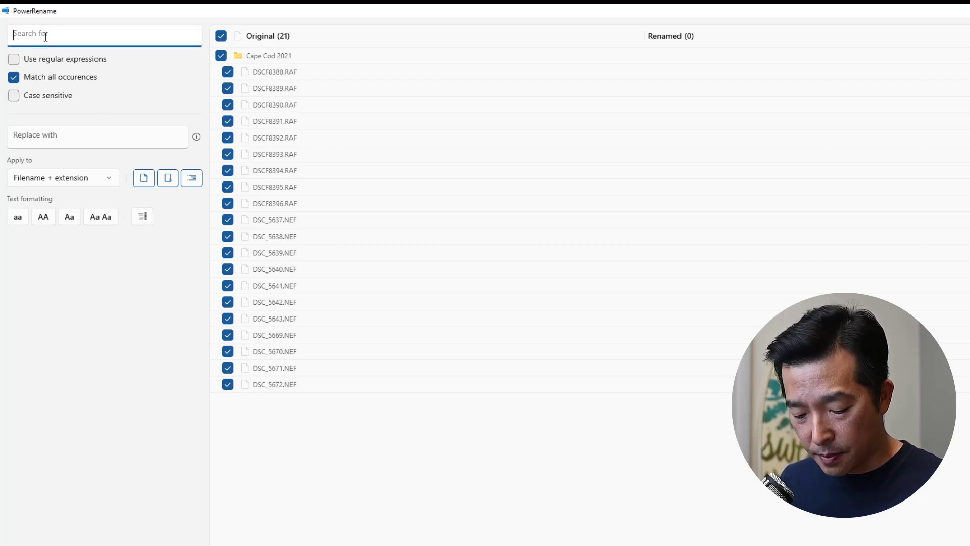
text(dsc)
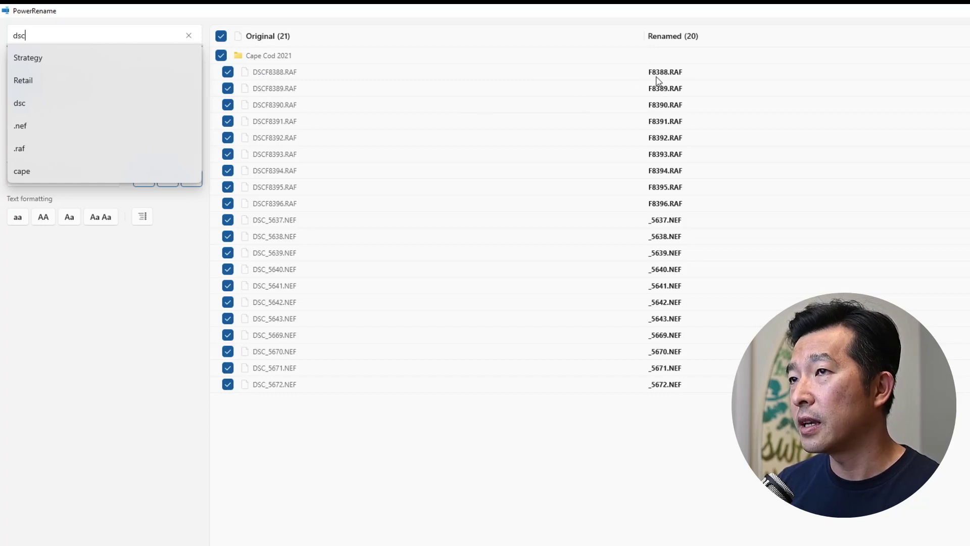
click(151, 270)
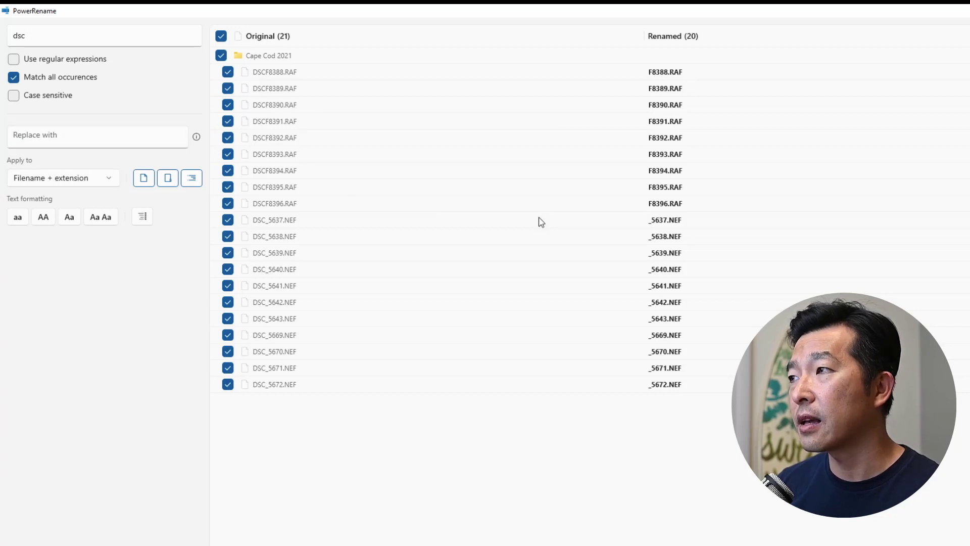
- Enter 'Cape Cod Summer Vacation DSC' as the replacement text
click(41, 139)
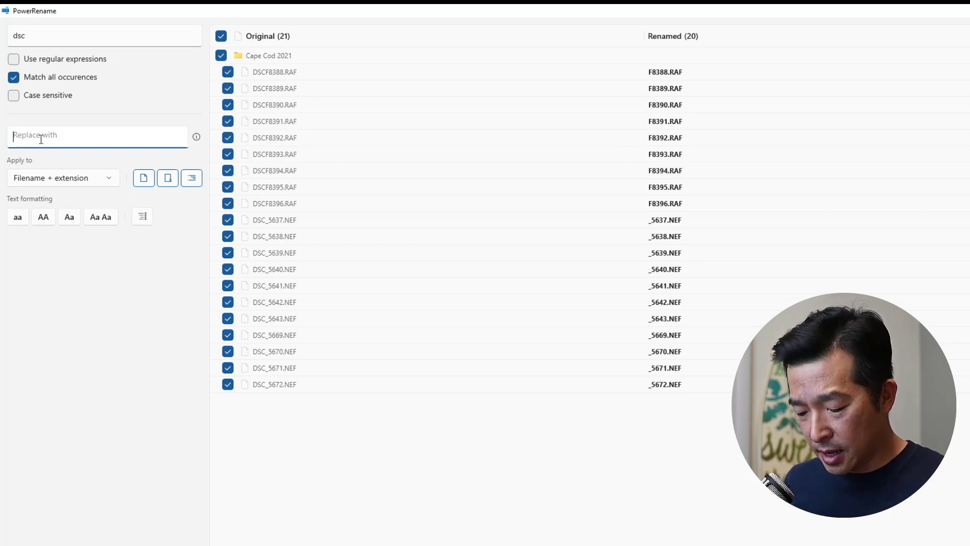
text(Cape )
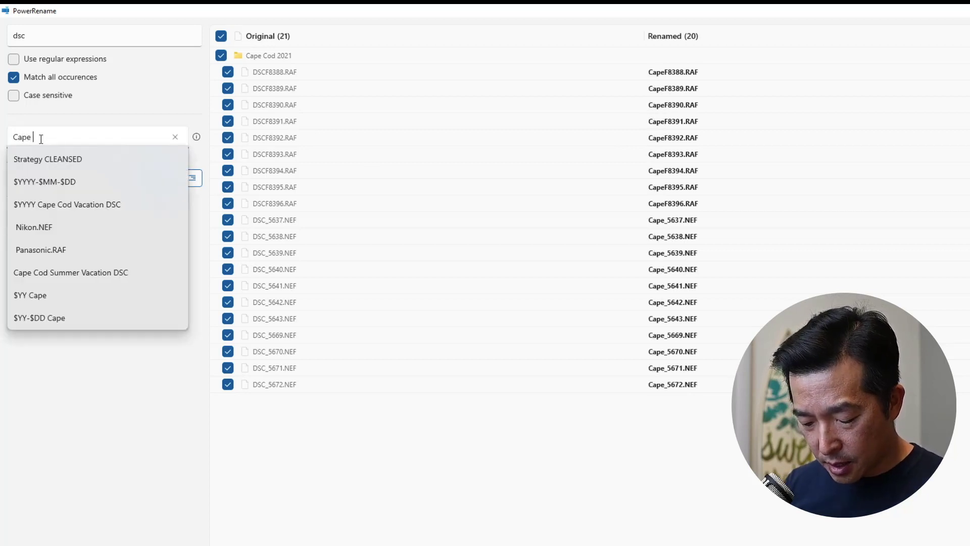
text(Cod Summer C)
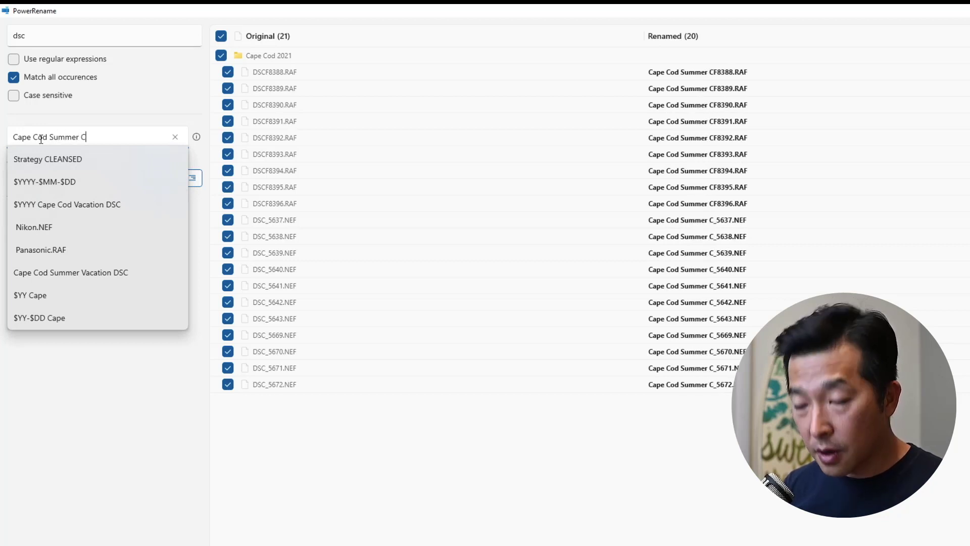
key(BackSpace)
text(Vac)
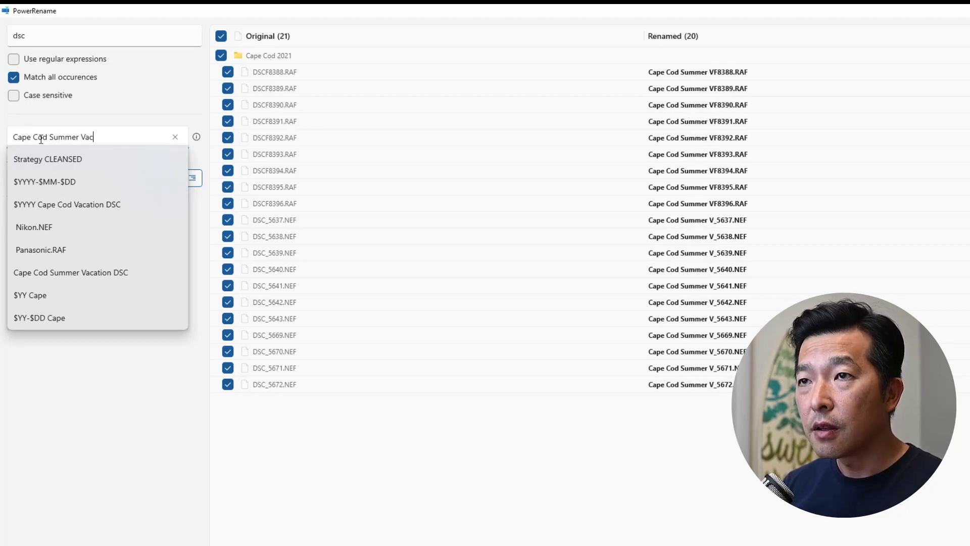
text(ation )
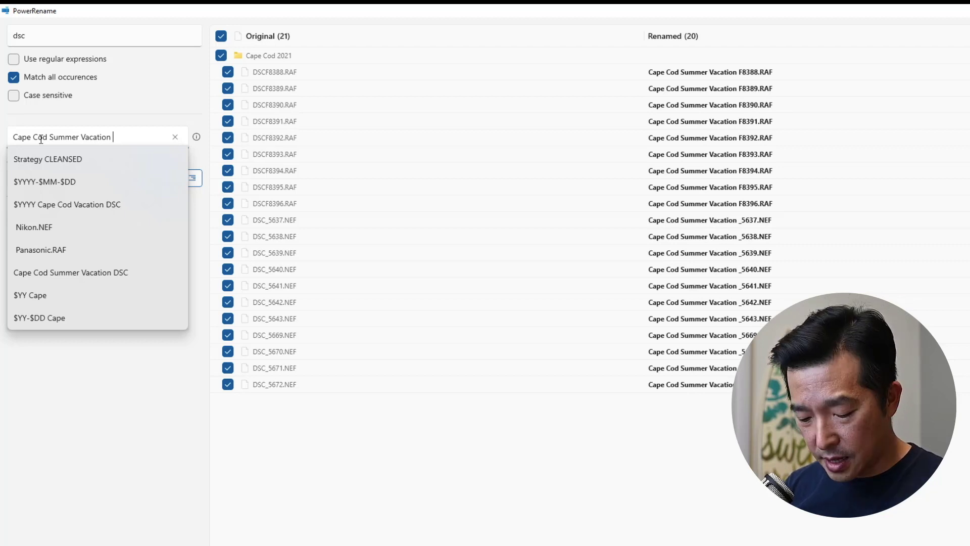
text(DSC)
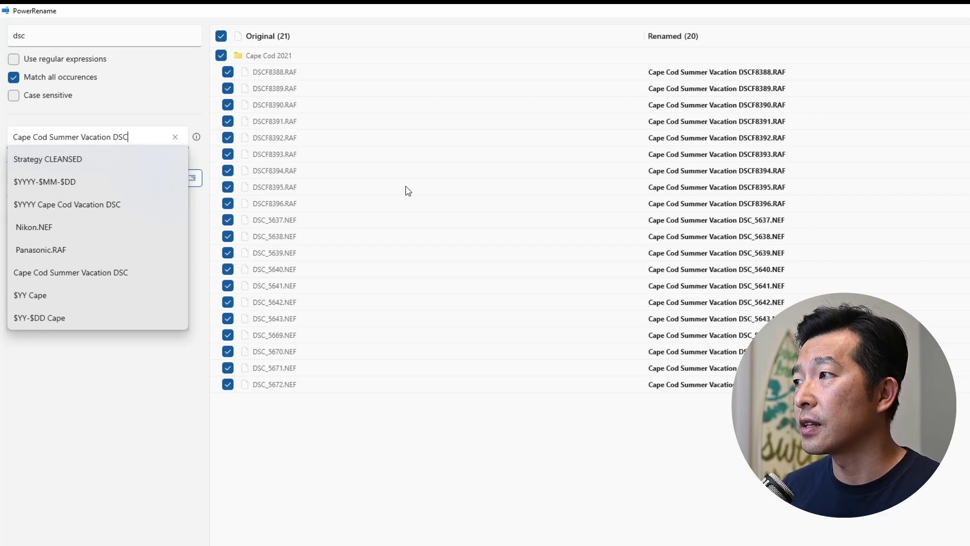
- Apply the rename so all twenty photos get the 'Cape Cod Summer Vacation' prefix
click(121, 388)
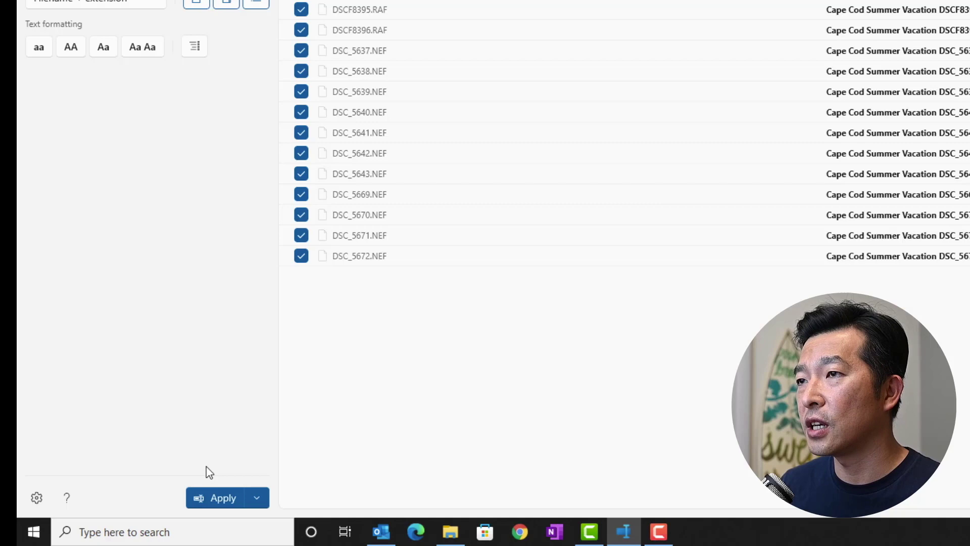
click(224, 499)
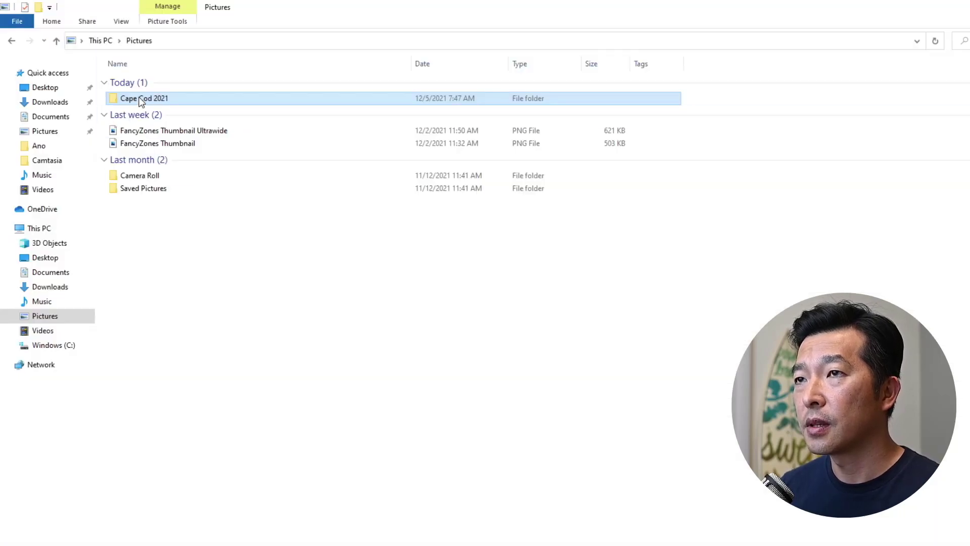
- Open the Cape Cod 2021 folder and widen the Name column to show full names
double_click(141, 99)
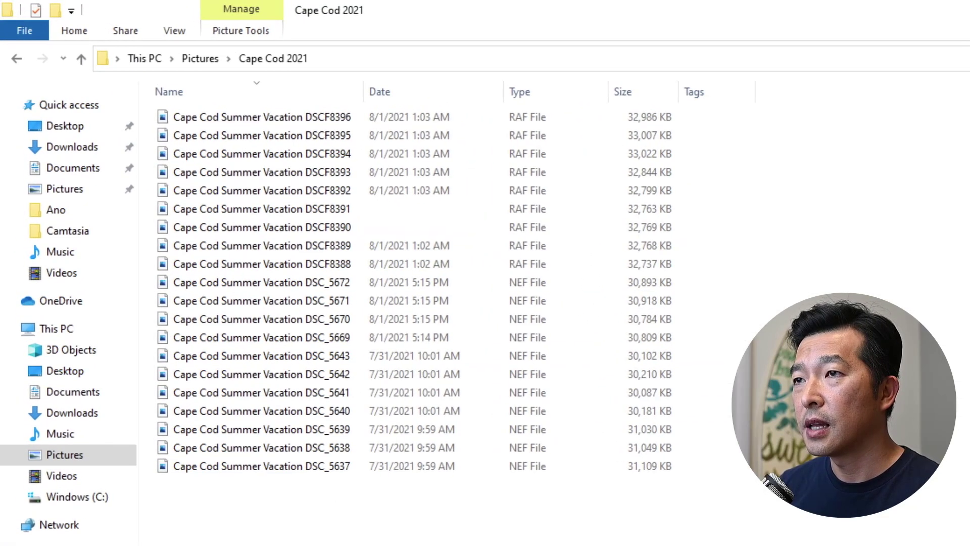
drag(364, 90, 472, 91)
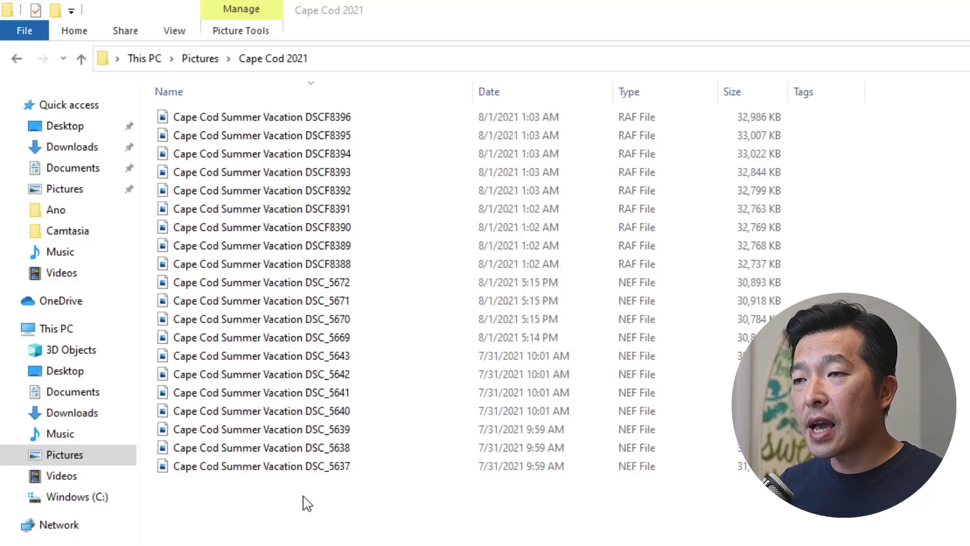
- Select all twenty renamed photos, open them in PowerRename, and maximize its window
click(296, 468)
shift+click(283, 121)
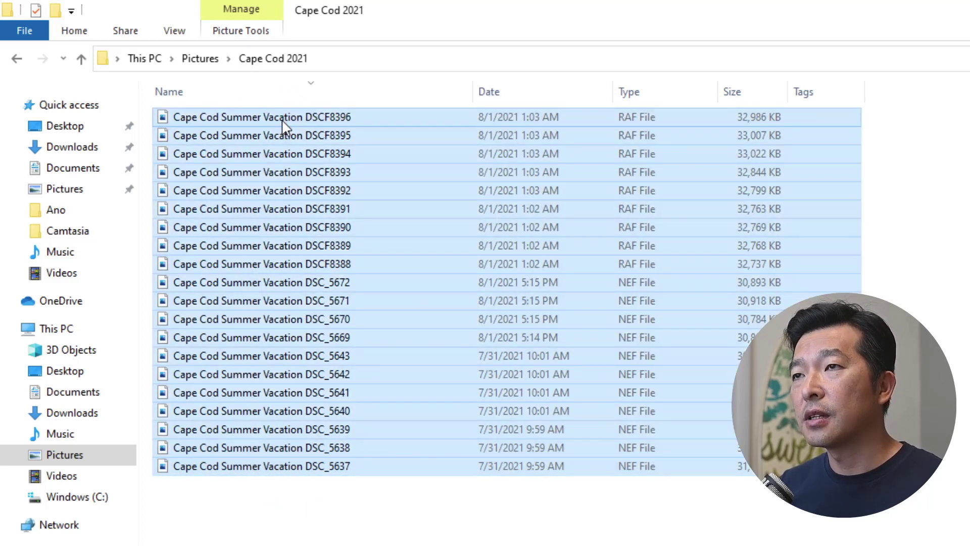
right_click(283, 122)
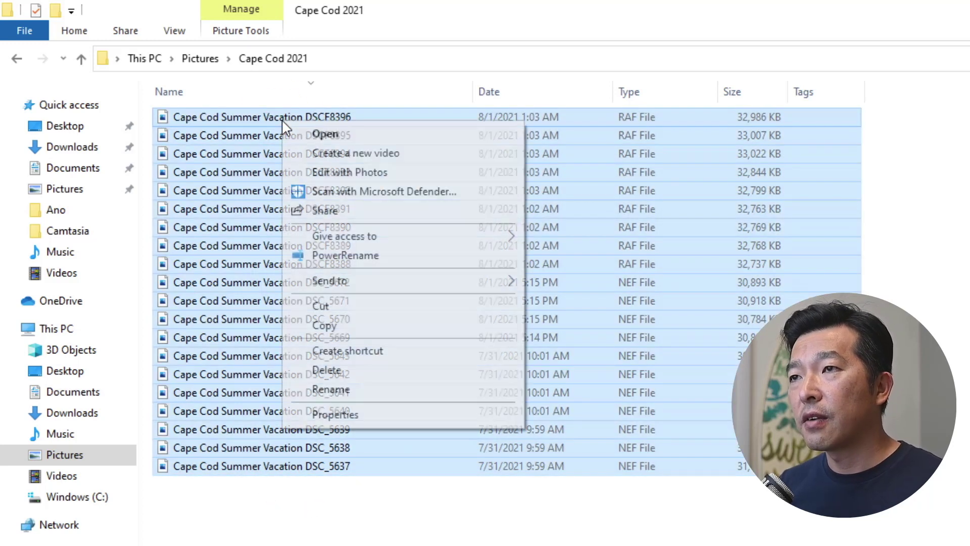
click(360, 256)
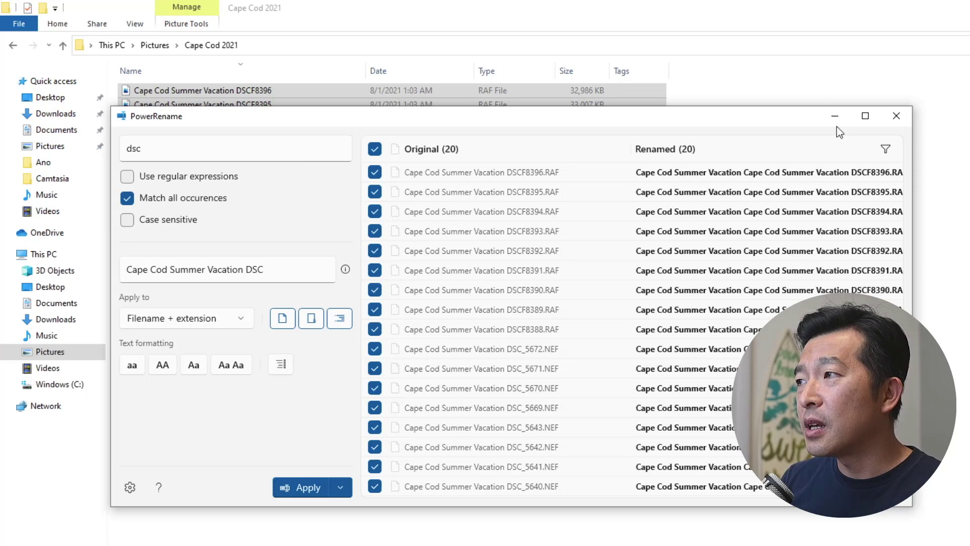
click(865, 117)
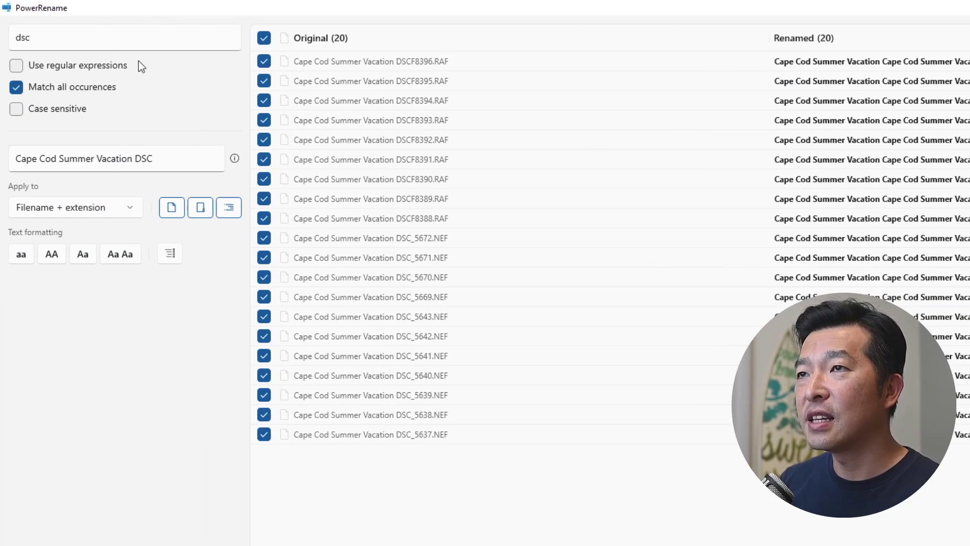
- Delete the 'dsc' search term and the replacement text so no photo shows a new name
click(53, 40)
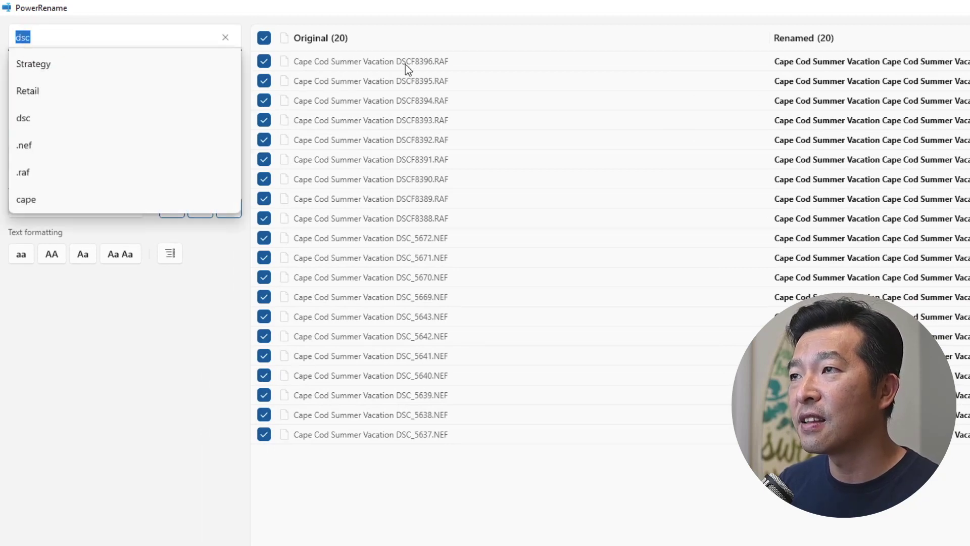
click(139, 310)
drag(168, 159, 2, 164)
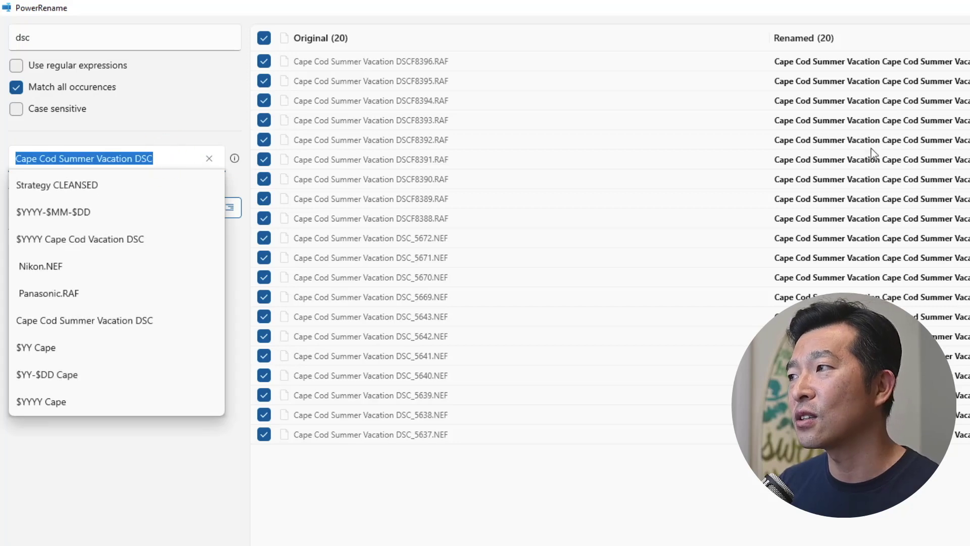
click(165, 490)
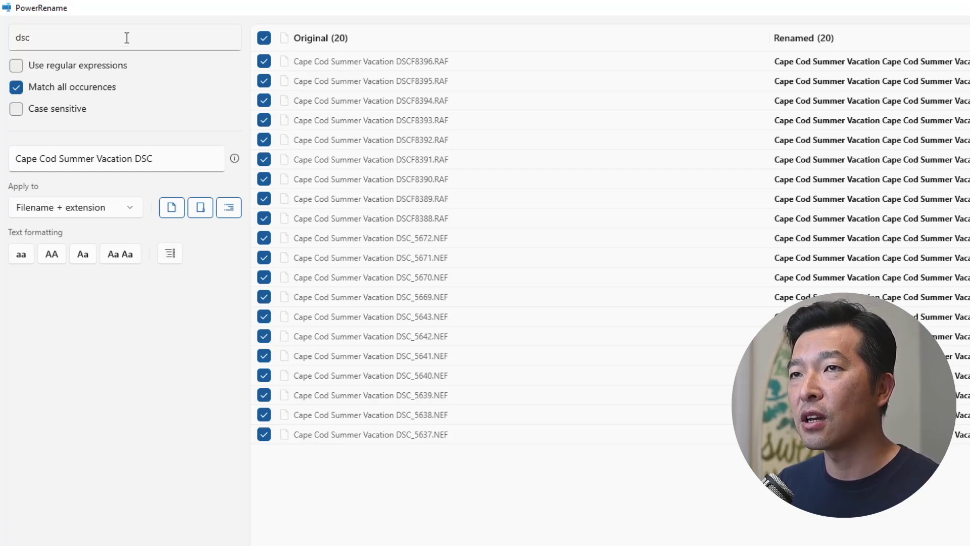
double_click(76, 39)
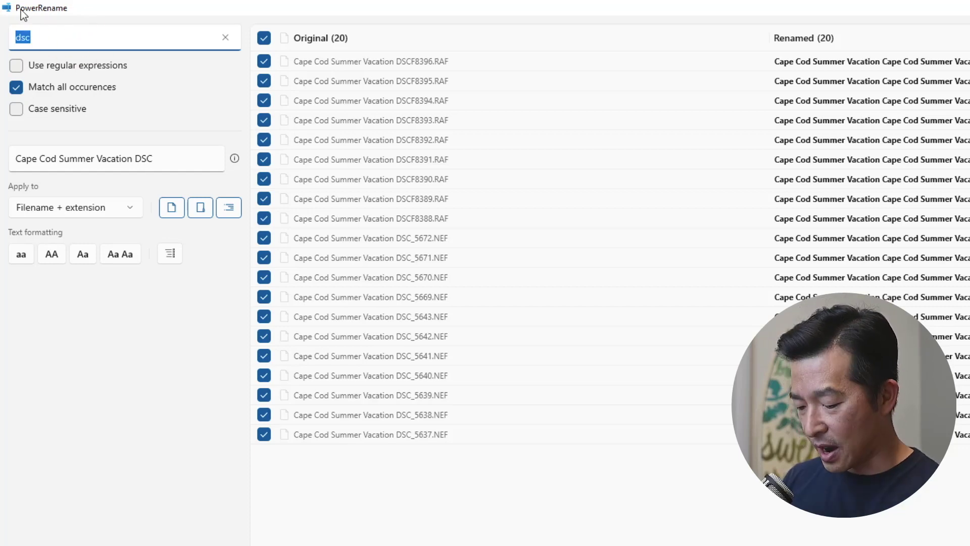
key(BackSpace)
click(137, 327)
triple_click(151, 161)
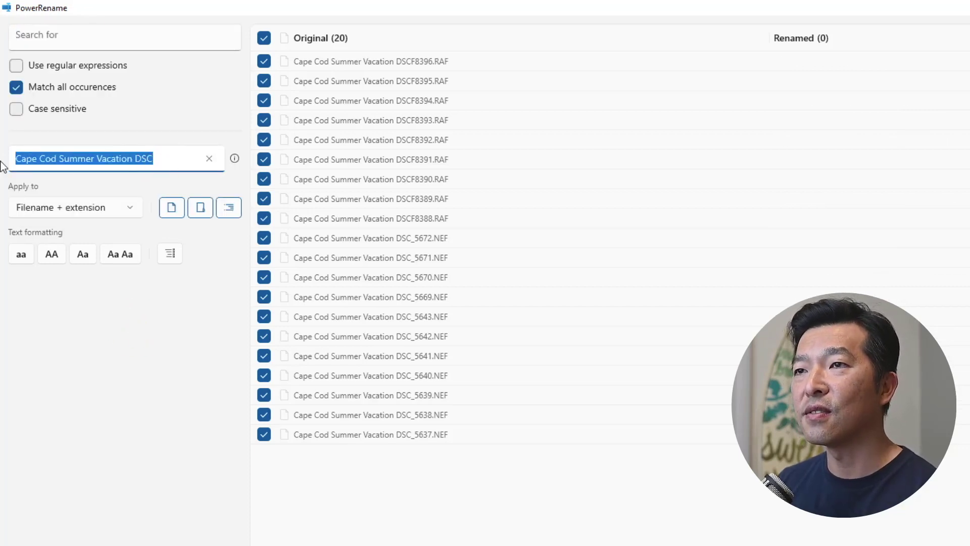
key(BackSpace)
click(98, 489)
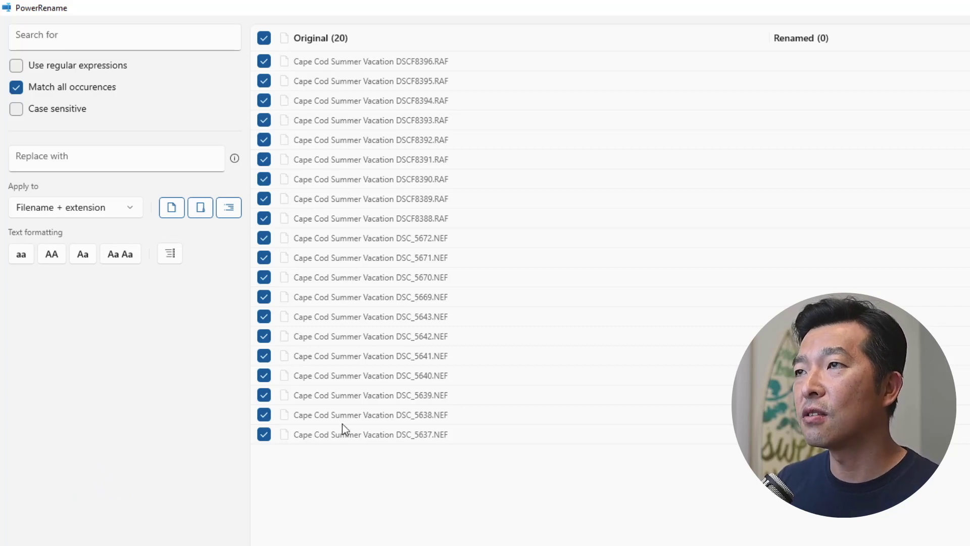
- Search for 'cape' with no replacement, previewing all twenty names without Cape
click(104, 399)
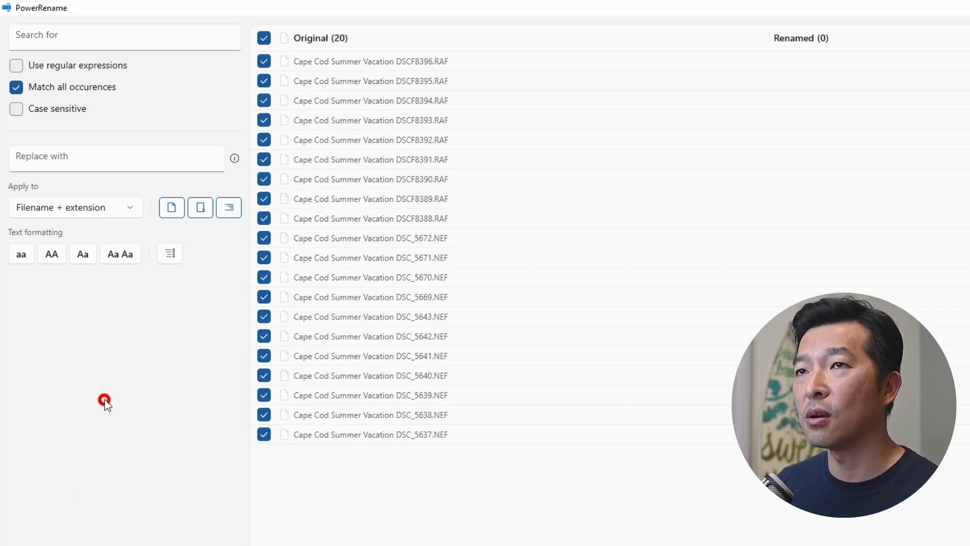
click(67, 39)
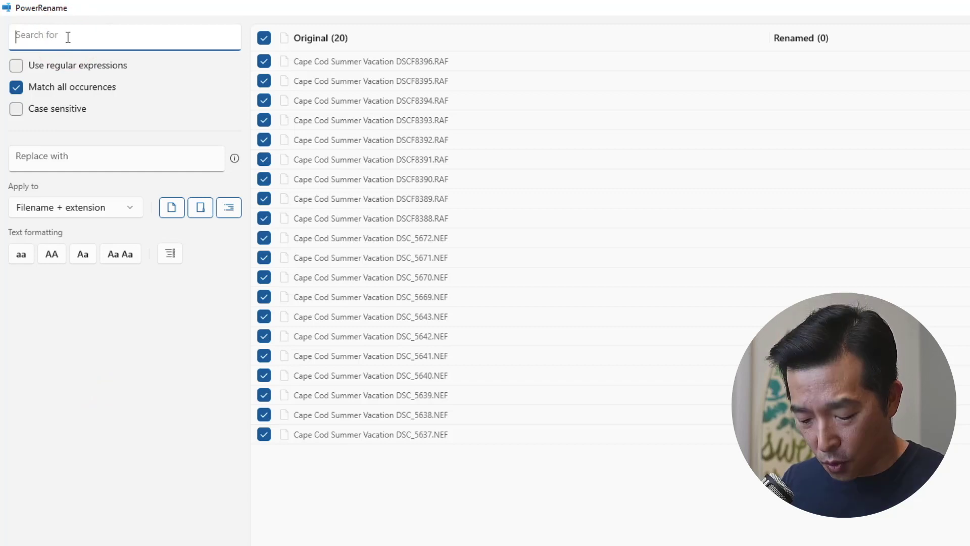
text(ca)
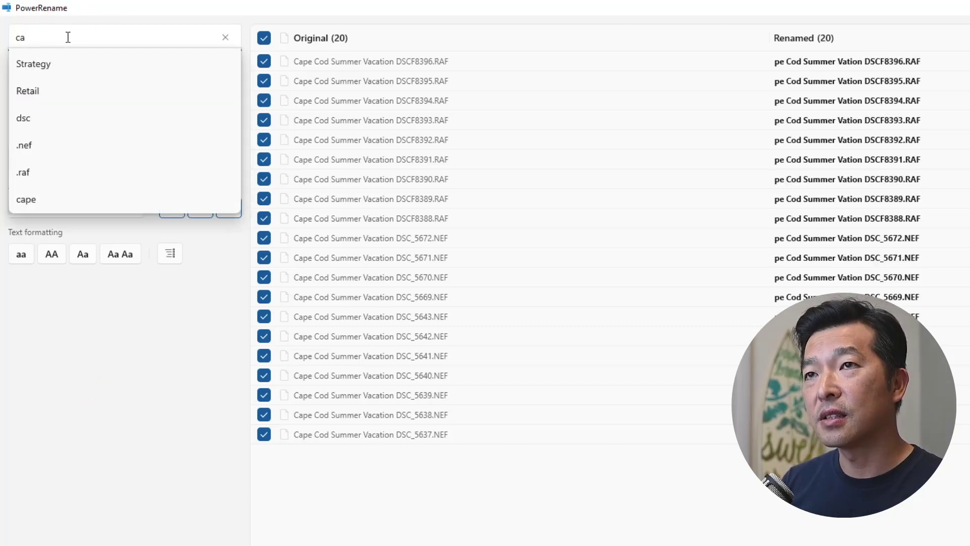
text(pe)
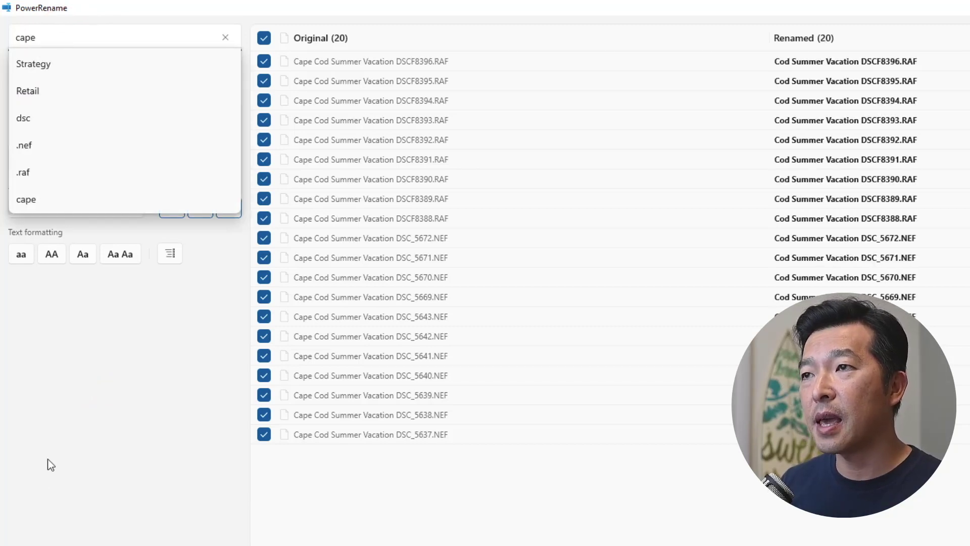
click(50, 449)
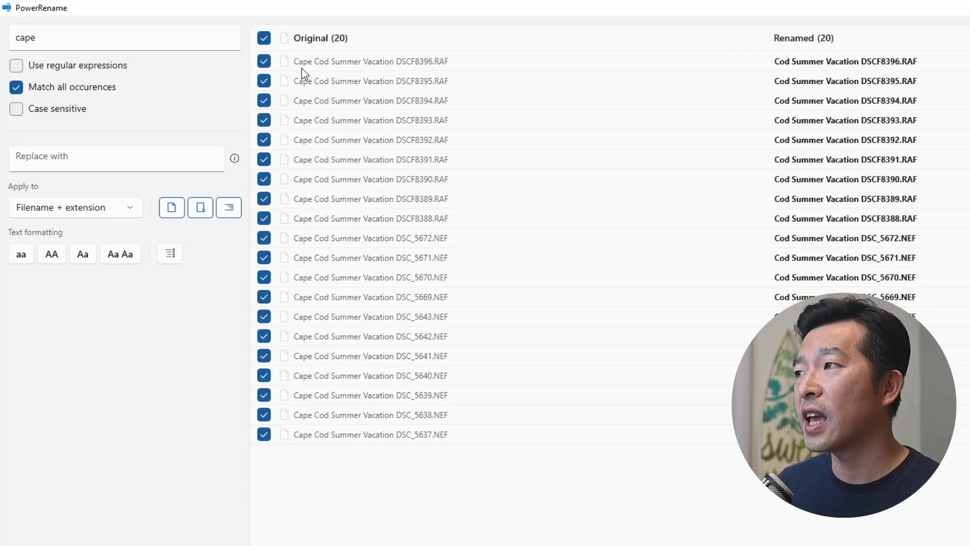
- Review the date and time placeholder help for the replacement field
click(47, 161)
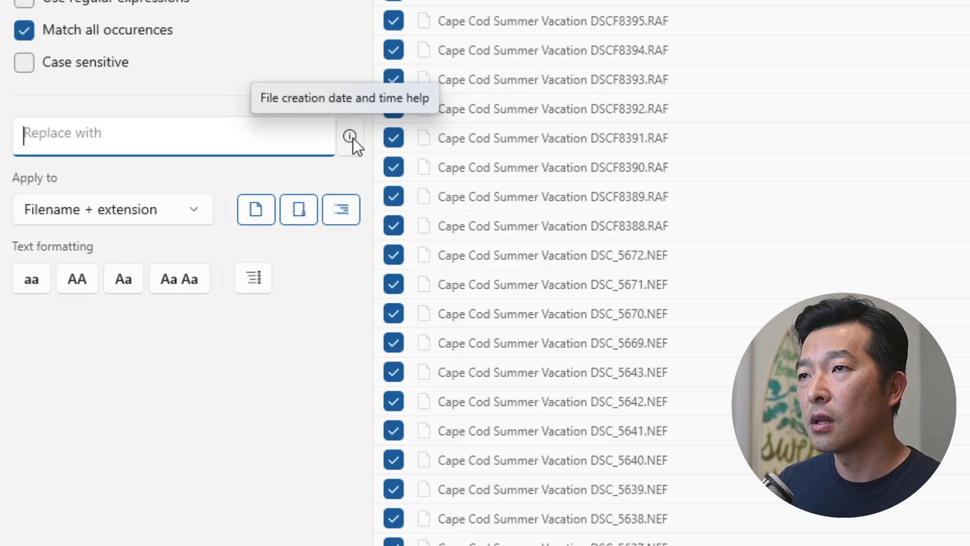
click(351, 137)
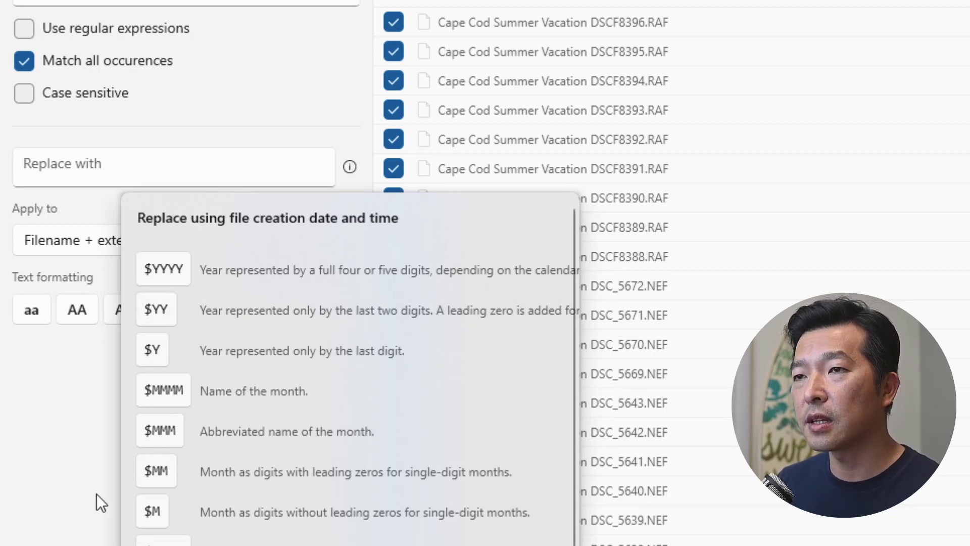
click(53, 501)
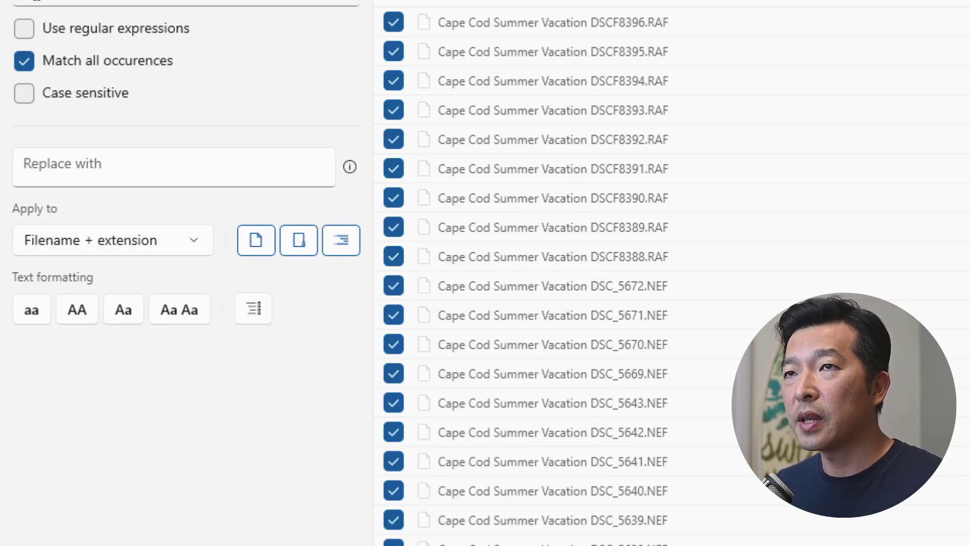
- Replace 'cape' with '$YYYY Cape' and apply, prefixing all 20 photos with 2021
click(21, 156)
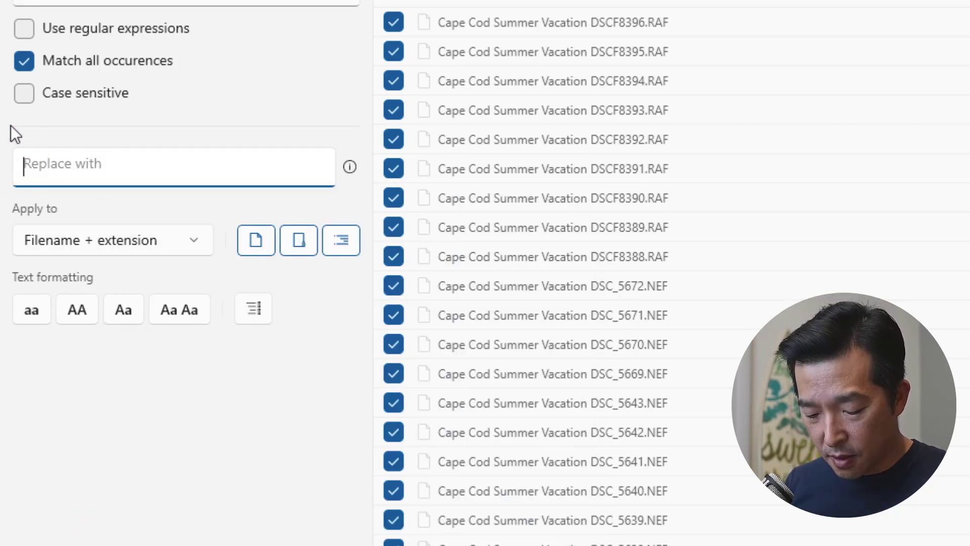
text(YYY)
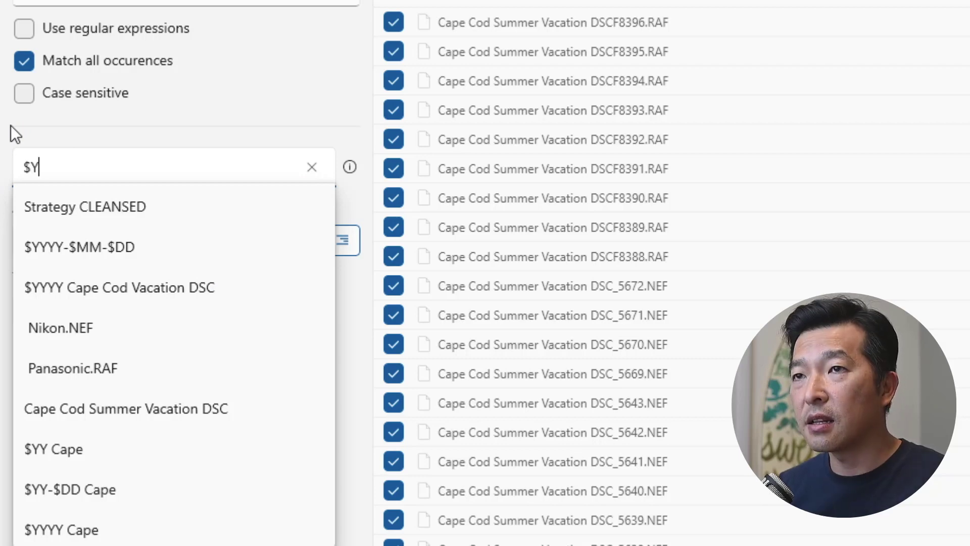
text(Y)
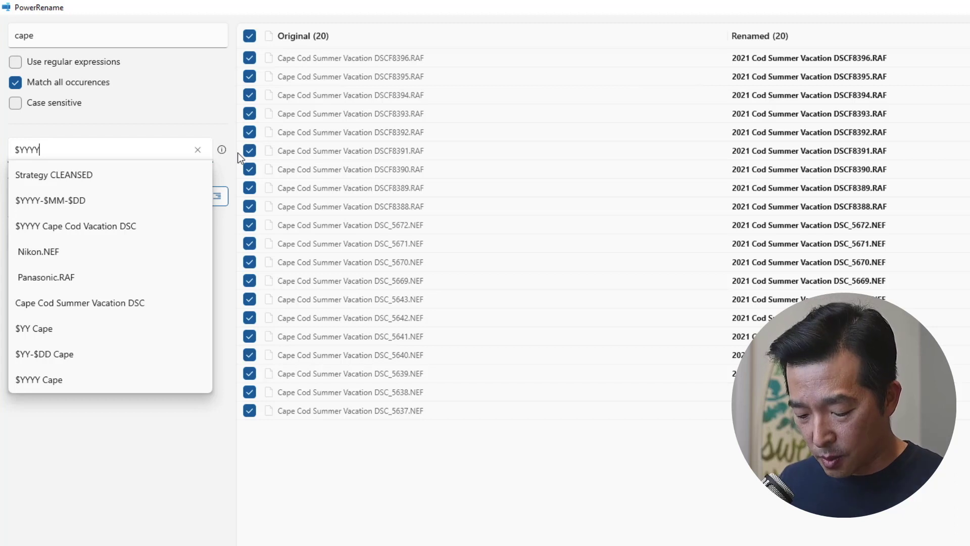
text(Cape)
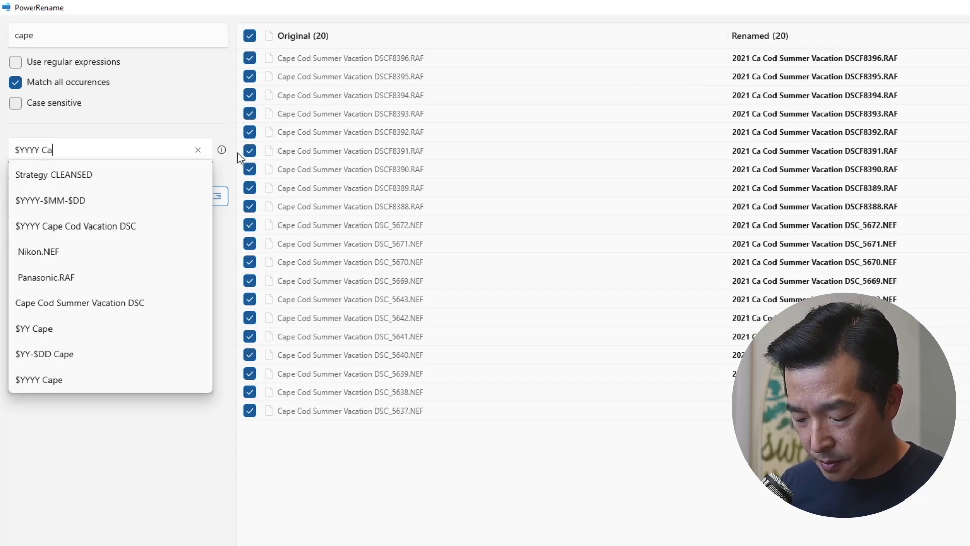
click(129, 457)
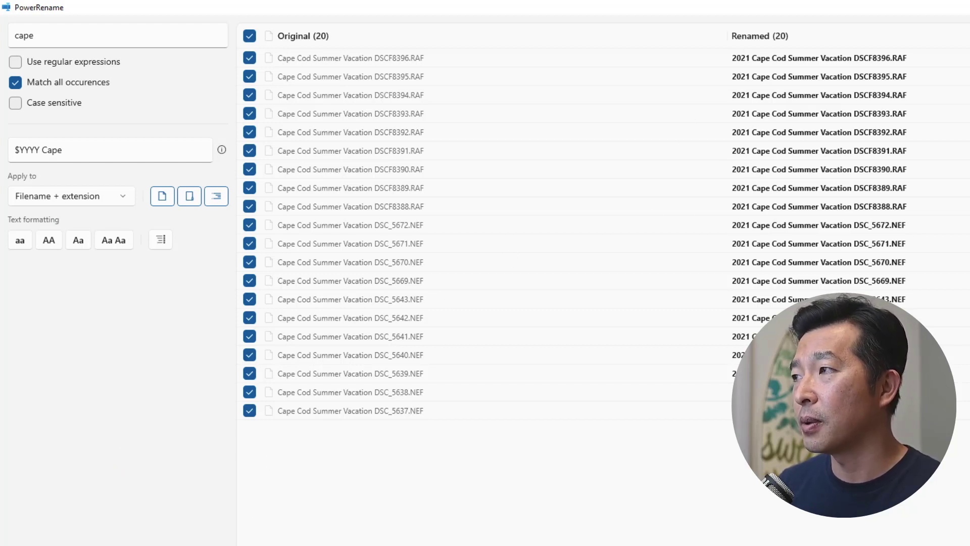
key(Return)
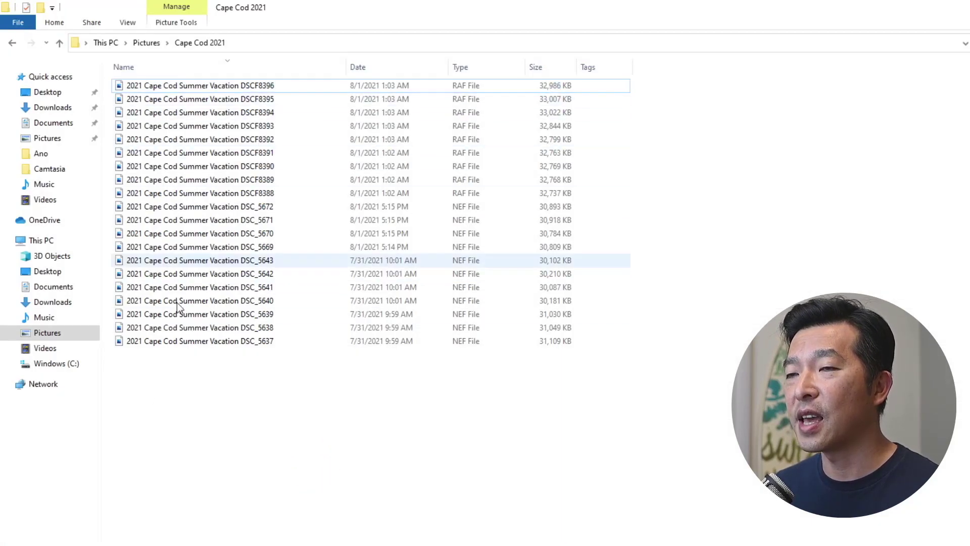
- Check the twenty 2021-prefixed photos in the Cape Cod 2021 folder and clear the selection
click(173, 421)
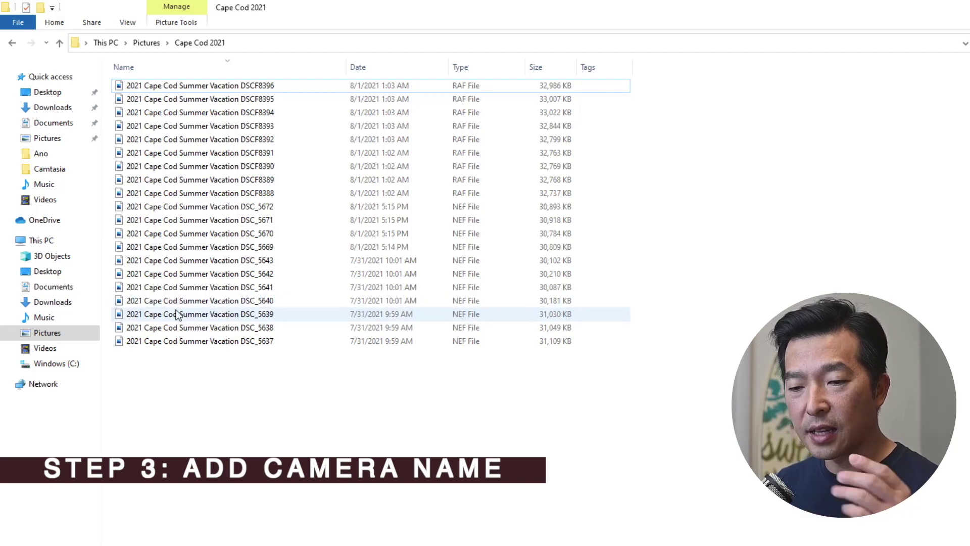
click(220, 406)
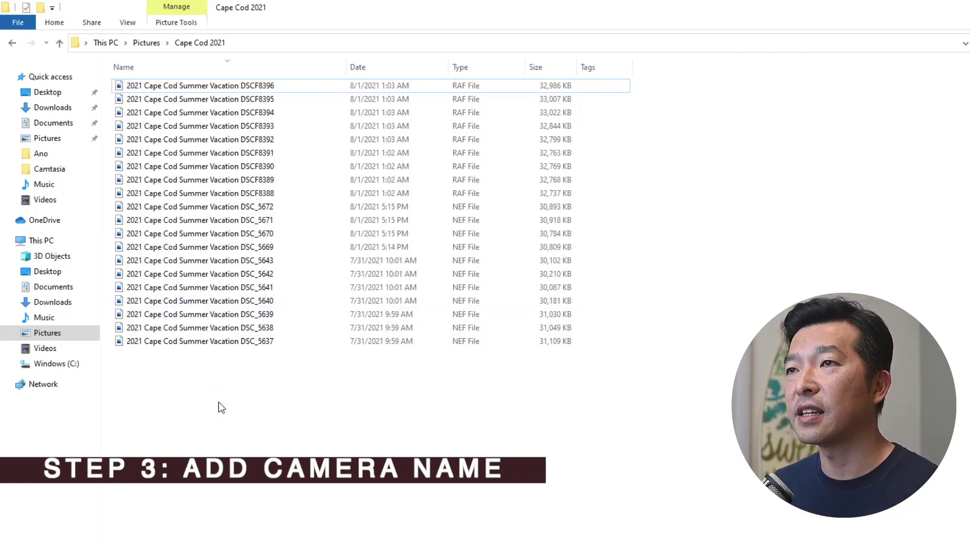
- Open all 20 photos in the Cape Cod 2021 folder in PowerRename
click(192, 86)
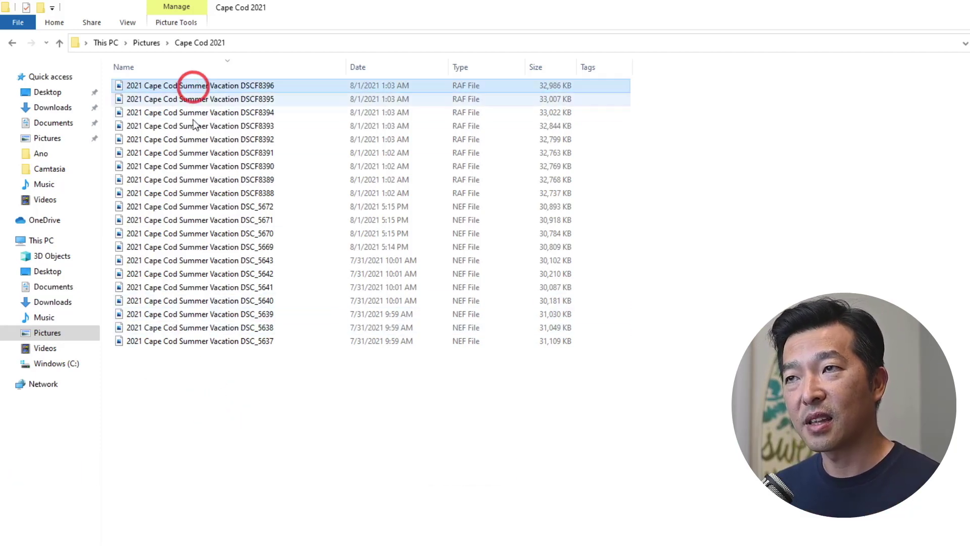
shift+click(192, 340)
right_click(176, 232)
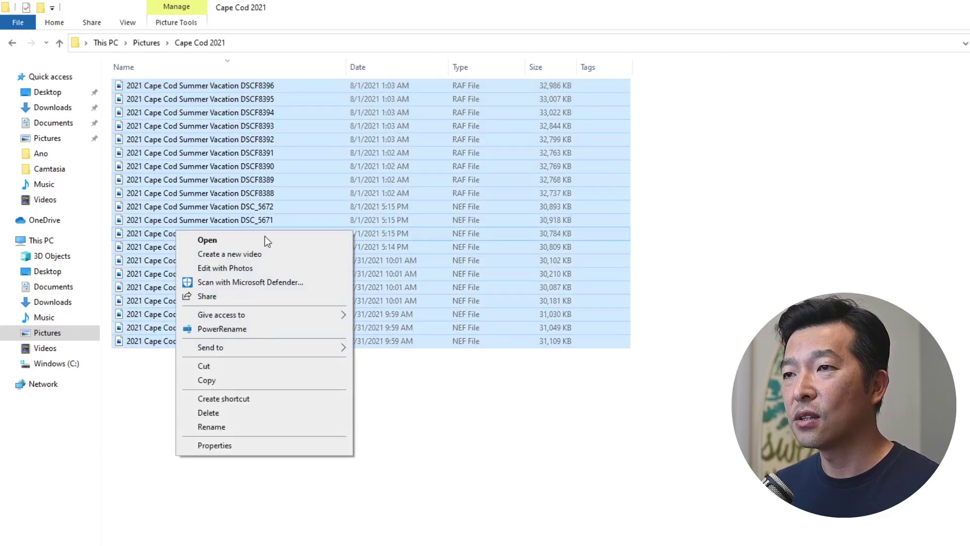
click(224, 326)
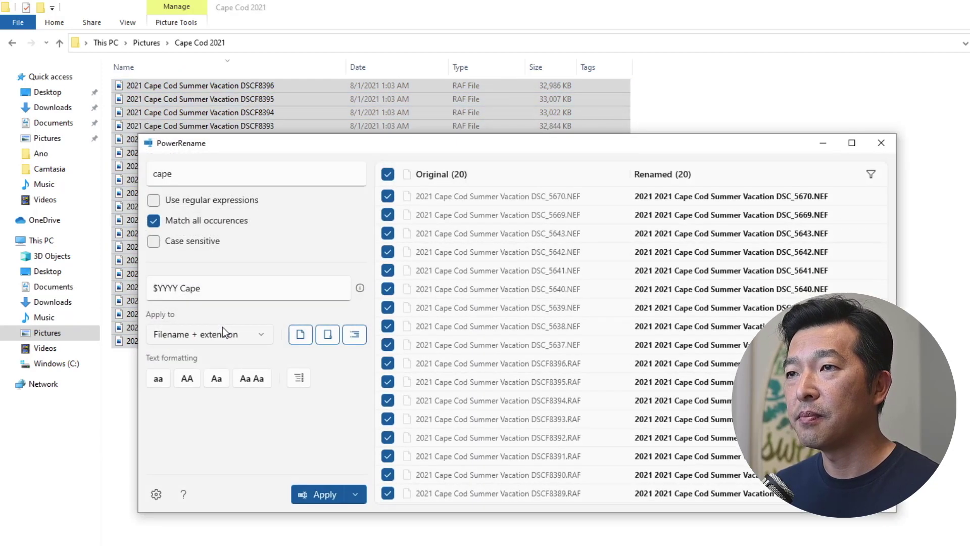
- Clear the old 'cape' search and '$YYYY Cape' replacement, then maximize PowerRename
double_click(176, 173)
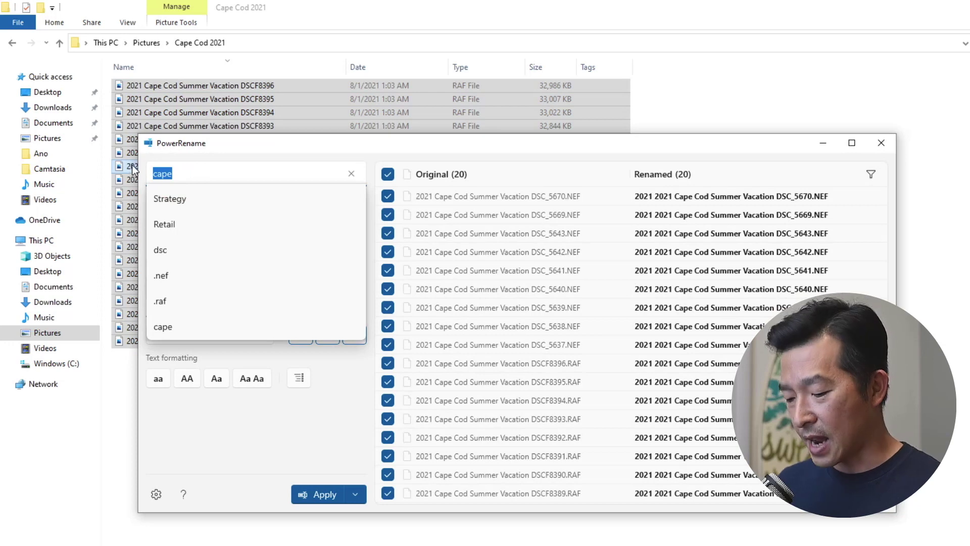
key(BackSpace)
click(225, 426)
double_click(226, 286)
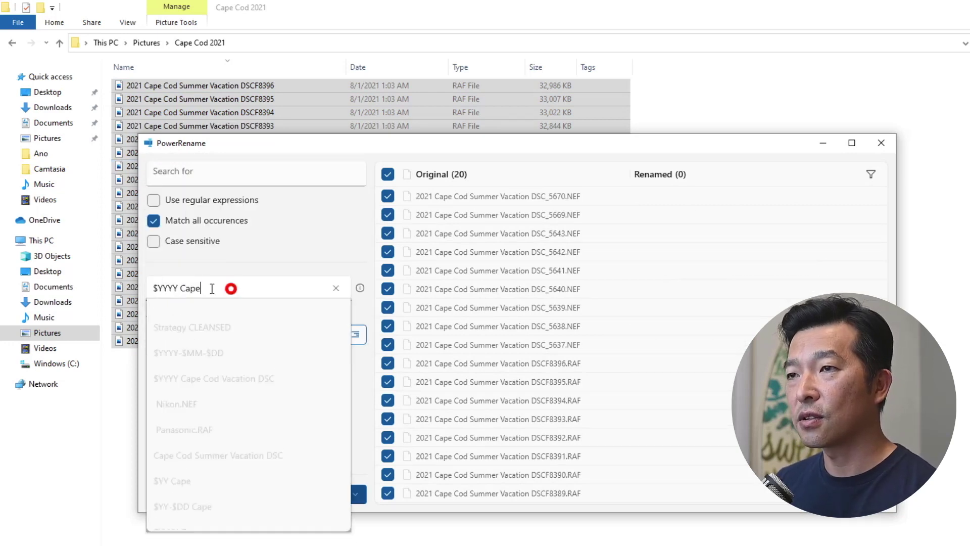
key(BackSpace)
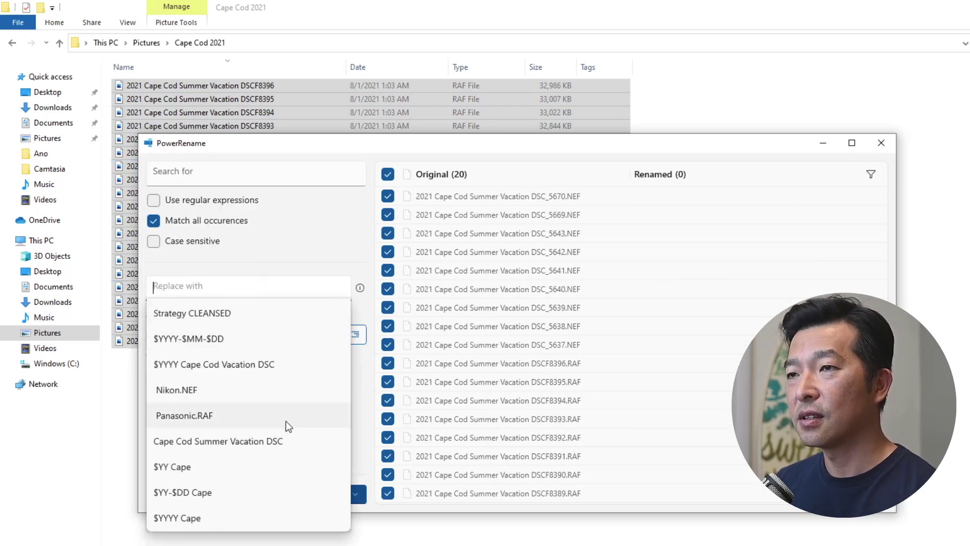
click(357, 431)
click(853, 144)
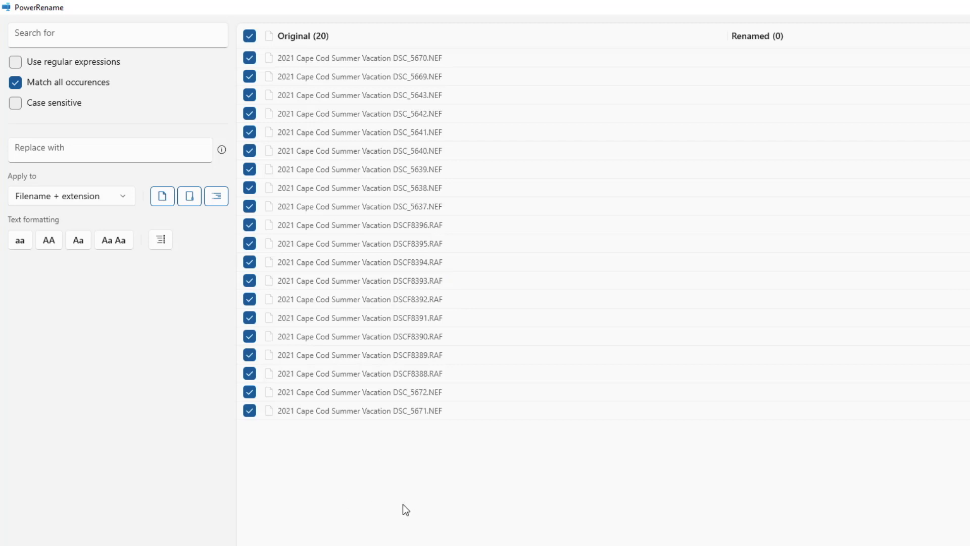
- Replace '.NEF' with 'Nikon.NEF' and apply it to the eleven NEF photos
click(35, 35)
text(.)
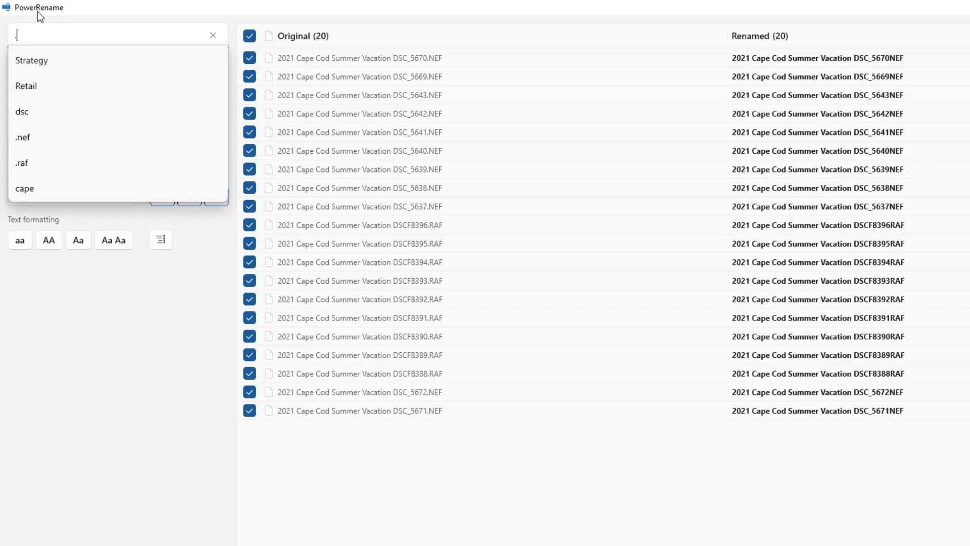
text(NEF)
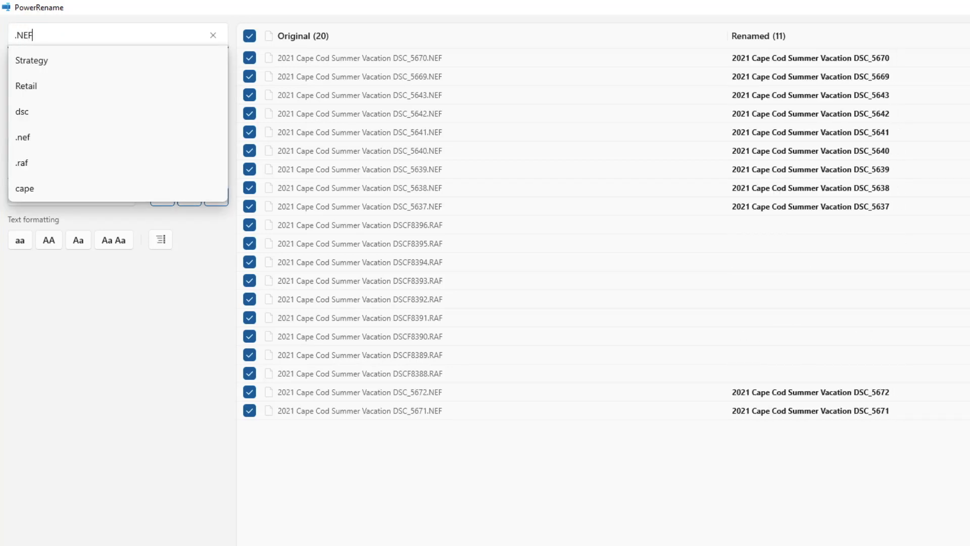
click(181, 416)
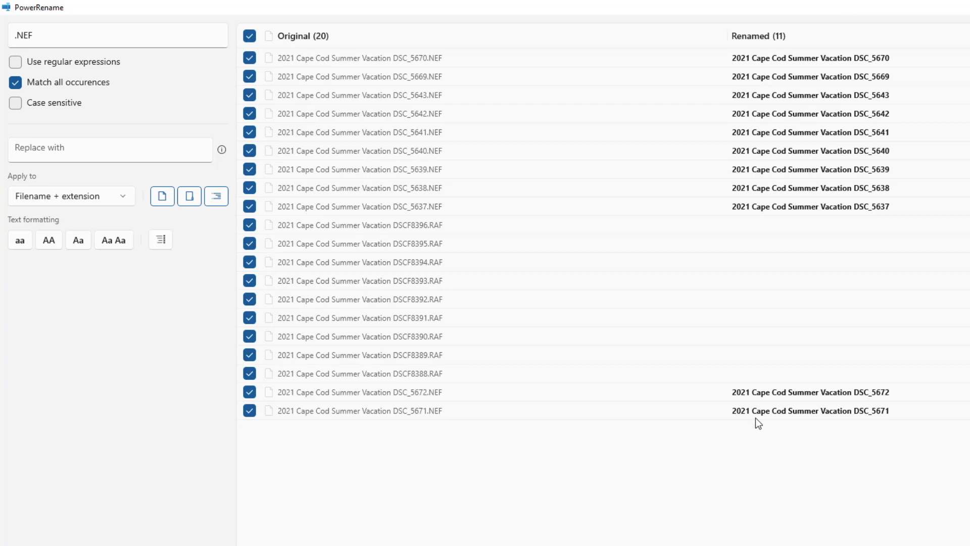
click(28, 150)
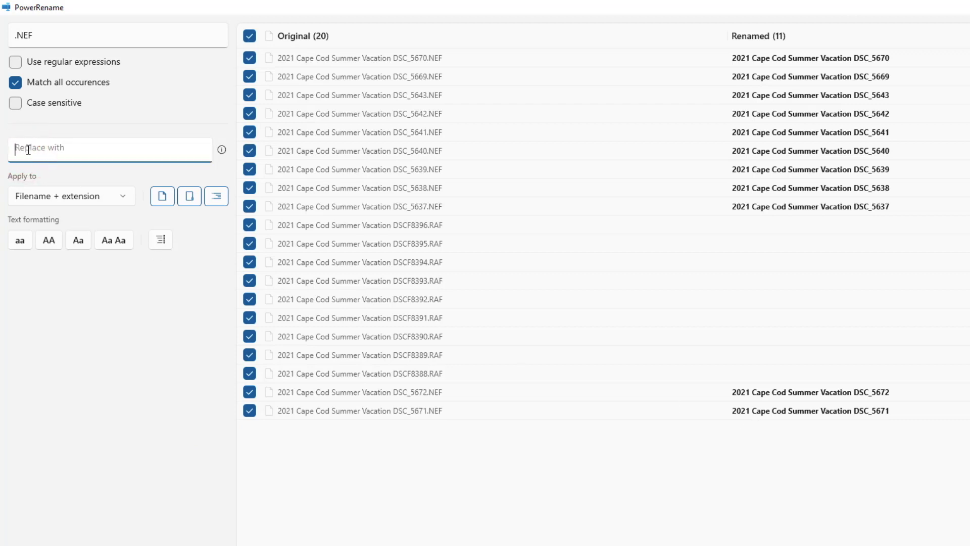
text(Nikon)
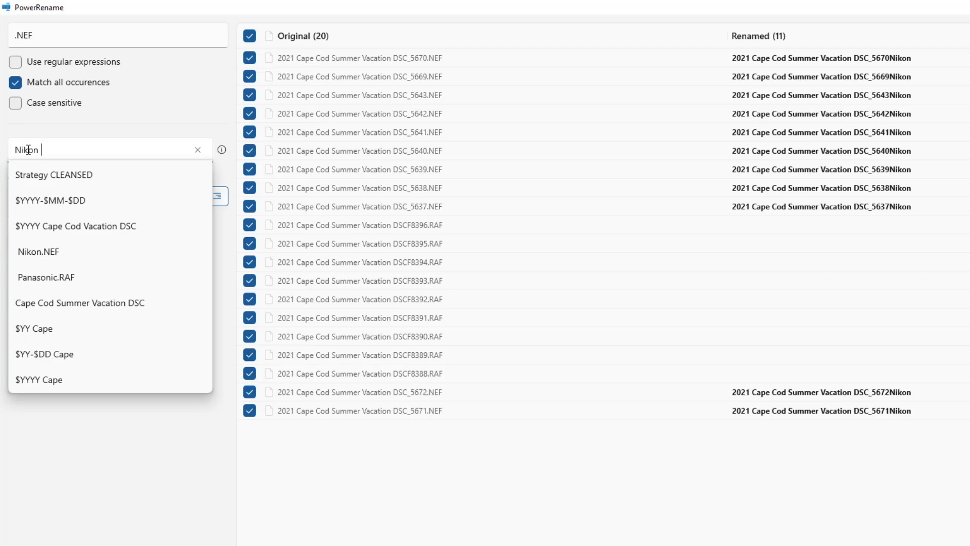
text( .NEF)
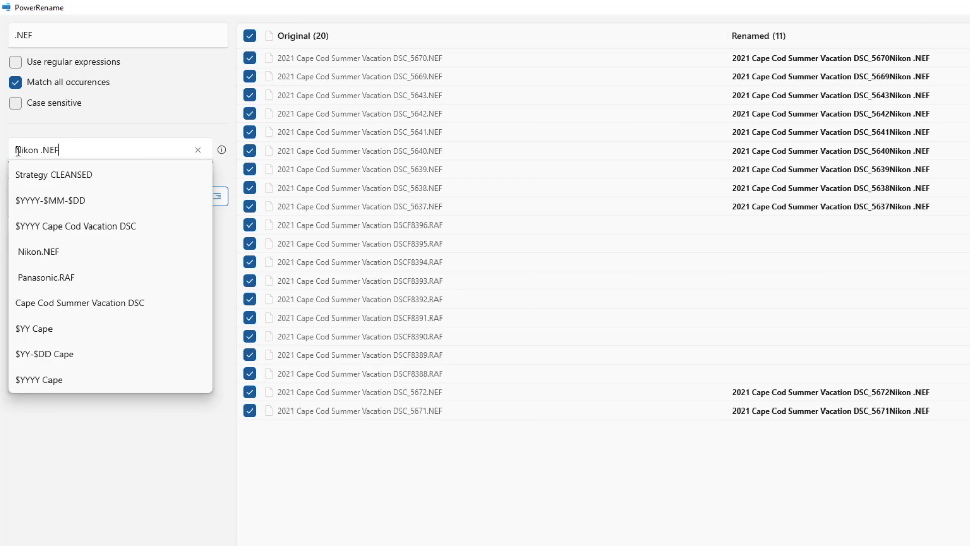
click(40, 150)
key(Delete)
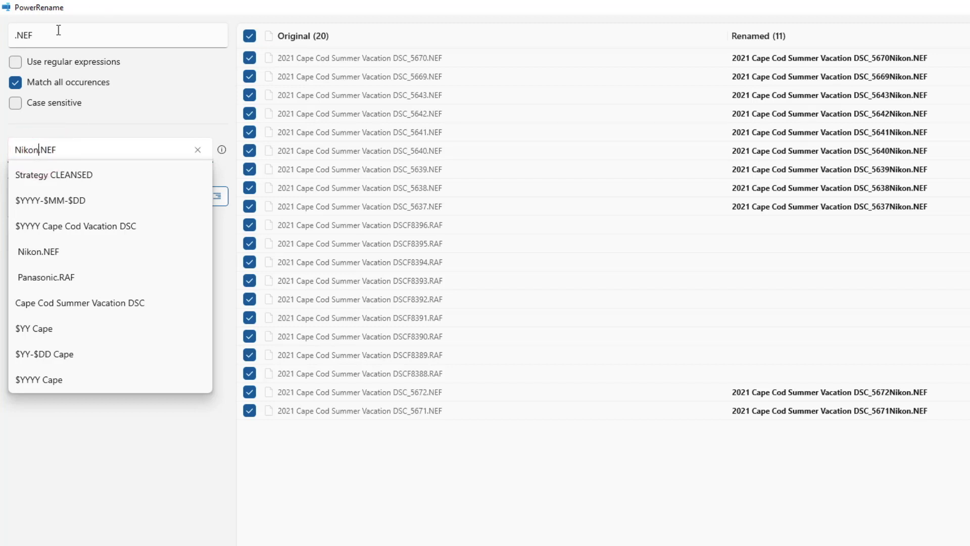
double_click(11, 146)
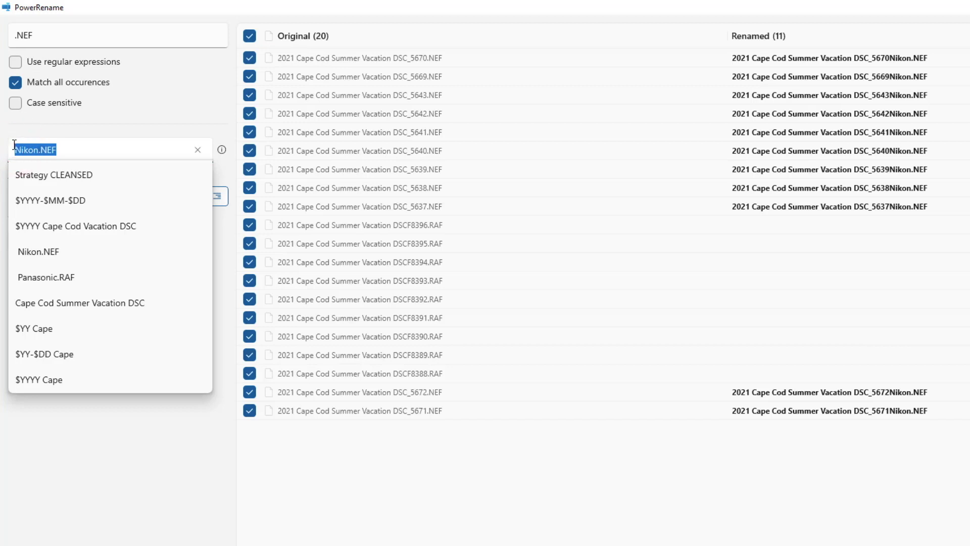
click(15, 148)
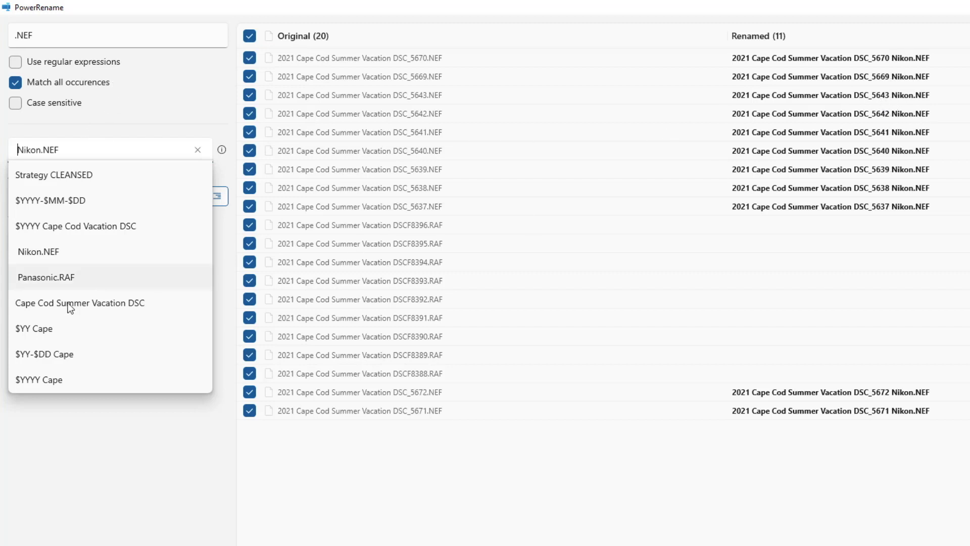
click(126, 460)
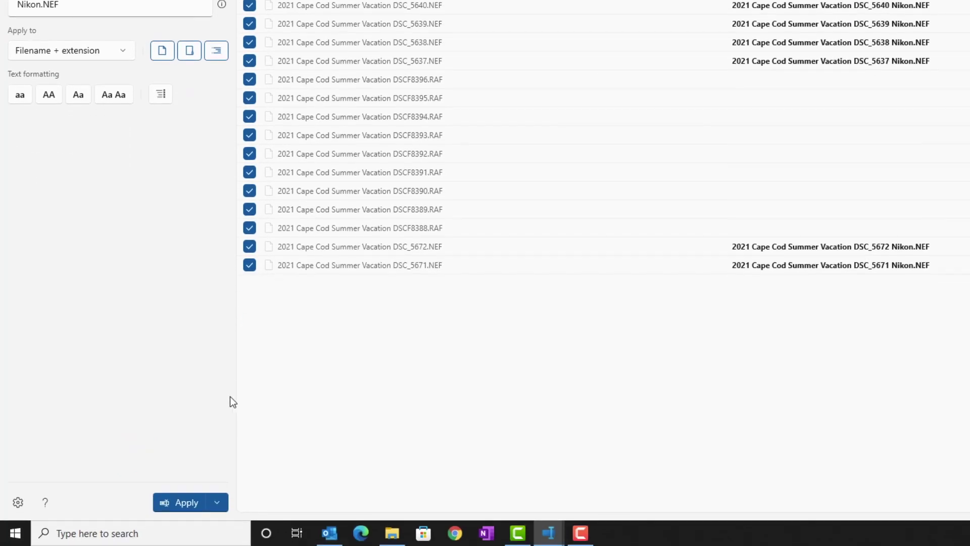
click(181, 503)
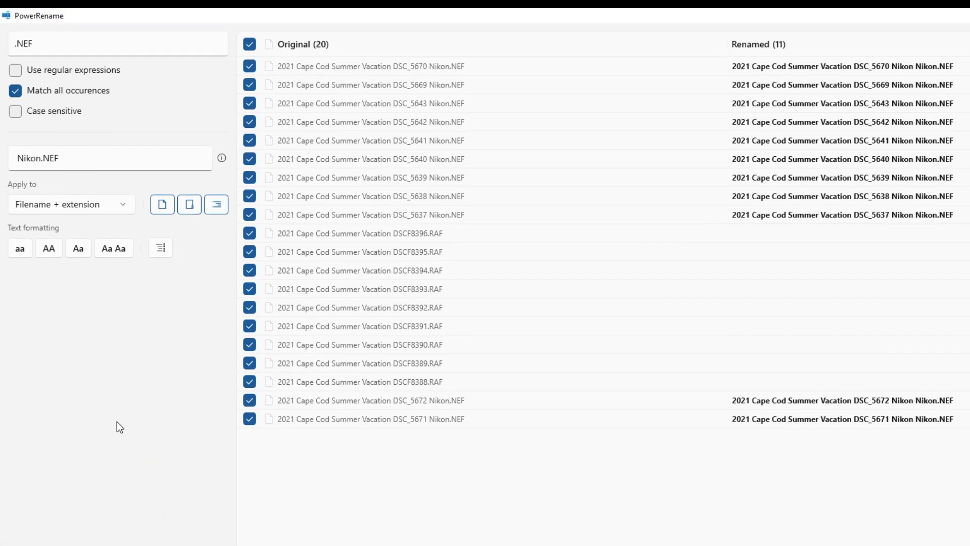
- Replace '.RAF' with 'Panasonic.RAF' and apply it to the nine RAF photos
triple_click(73, 162)
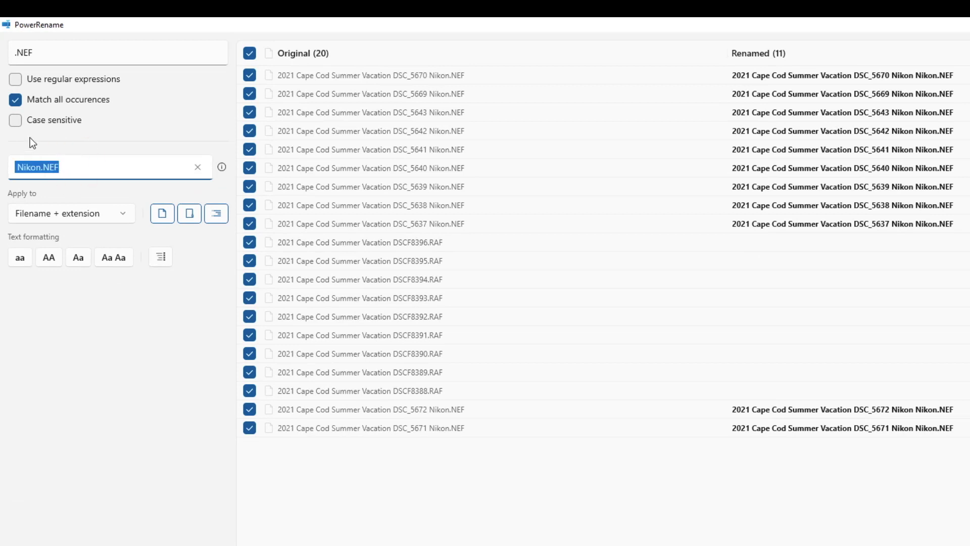
key(BackSpace)
triple_click(71, 50)
key(BackSpace)
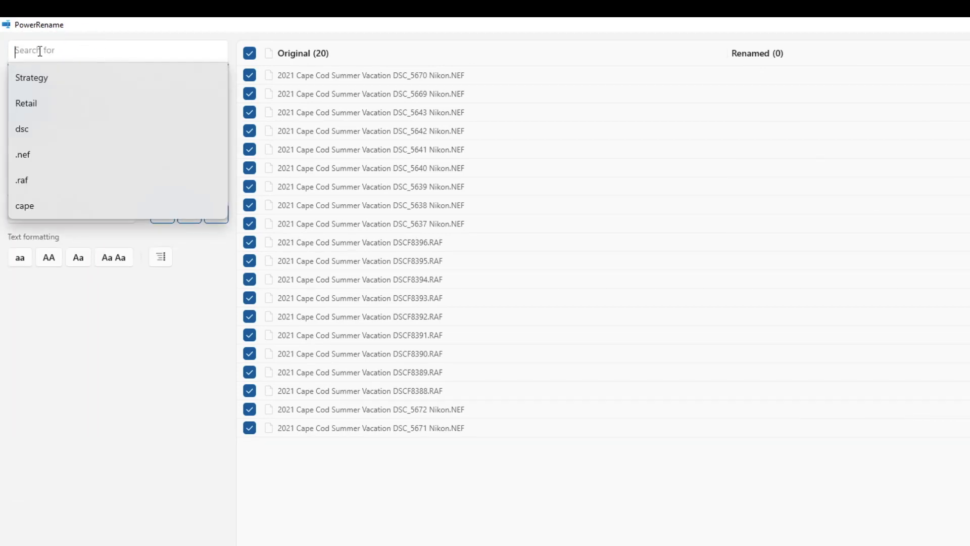
text(.RAF)
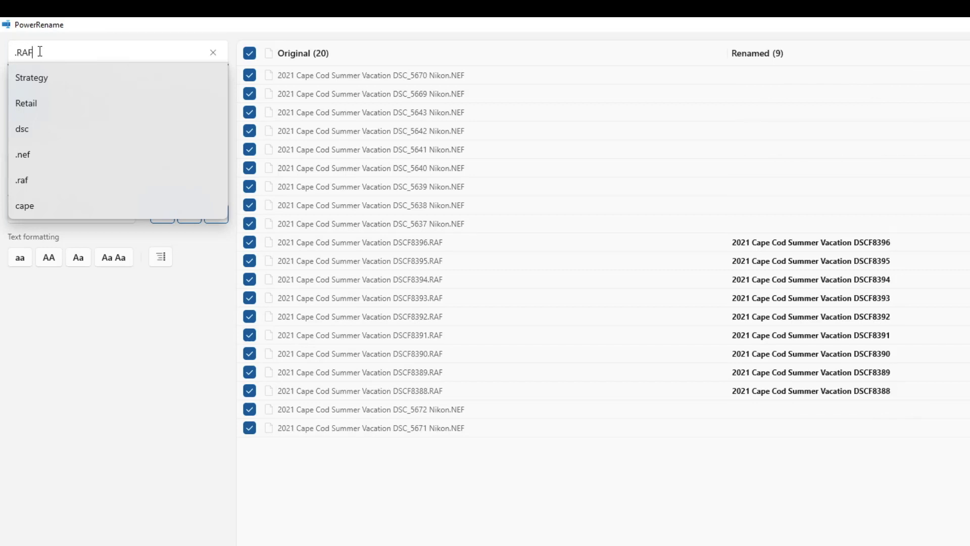
click(107, 362)
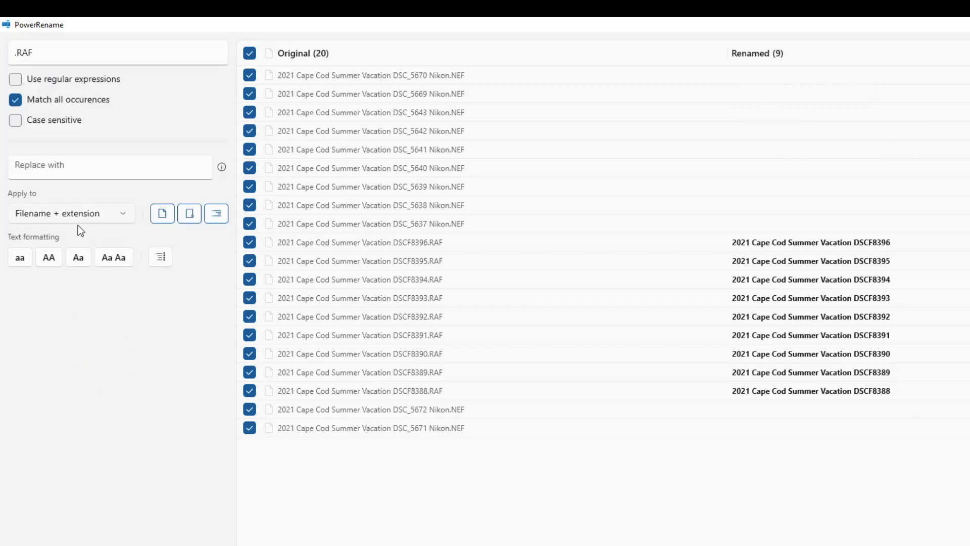
click(54, 169)
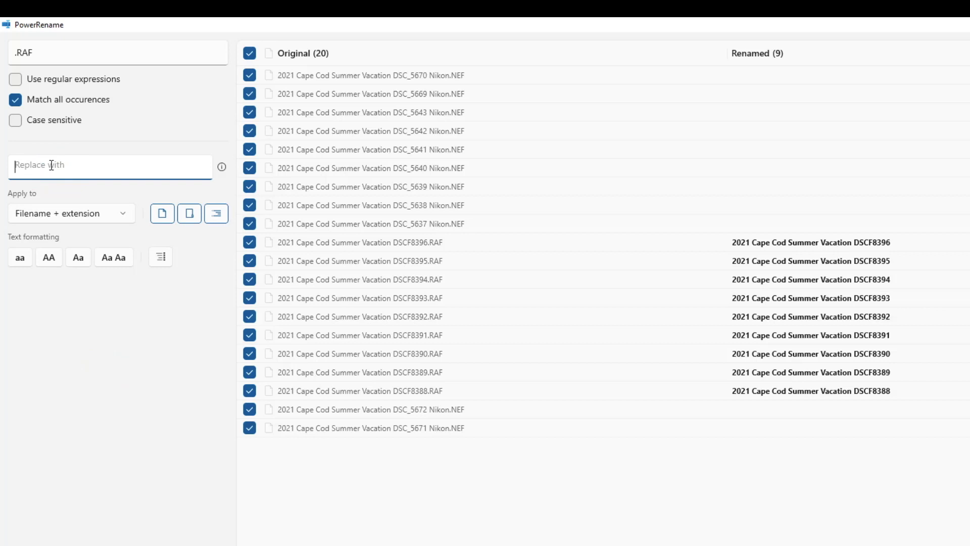
text(Pan)
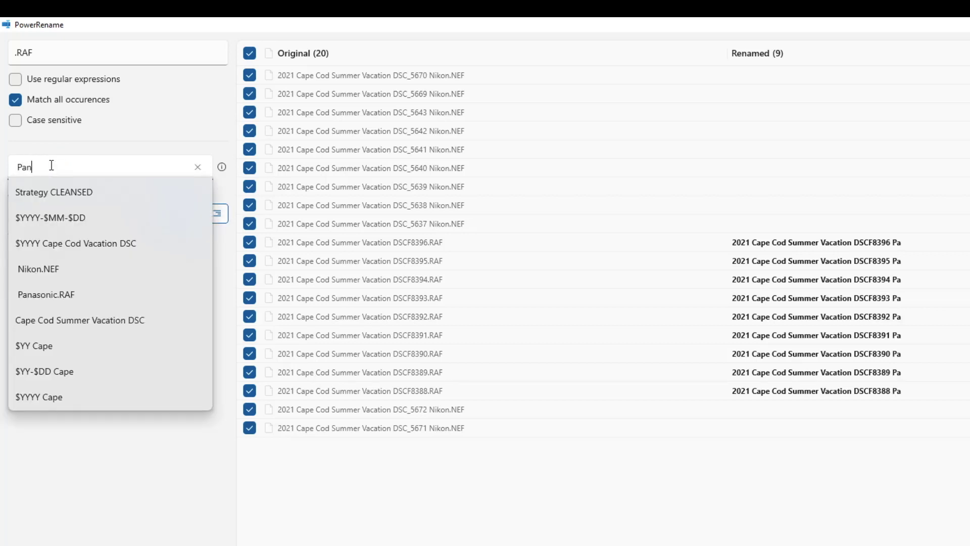
text(asonic)
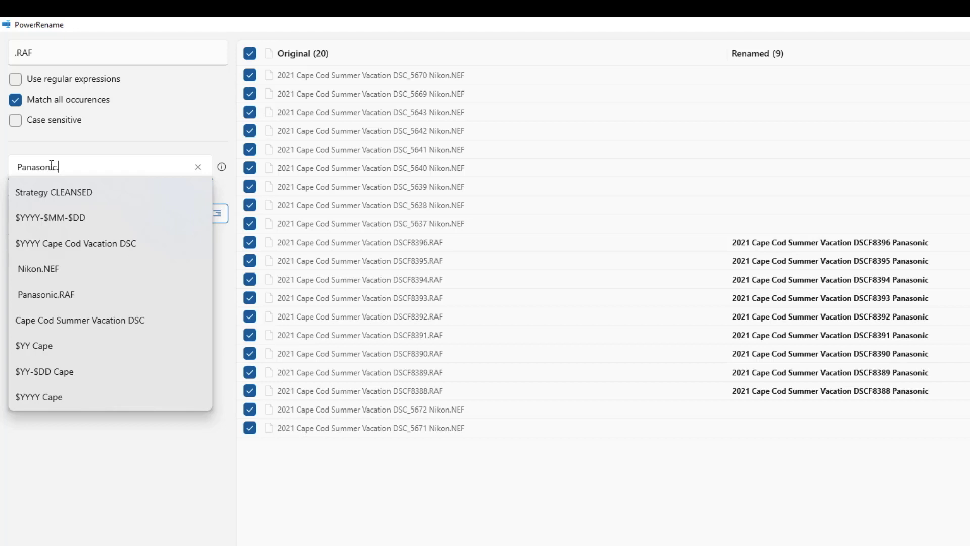
text(.RAF)
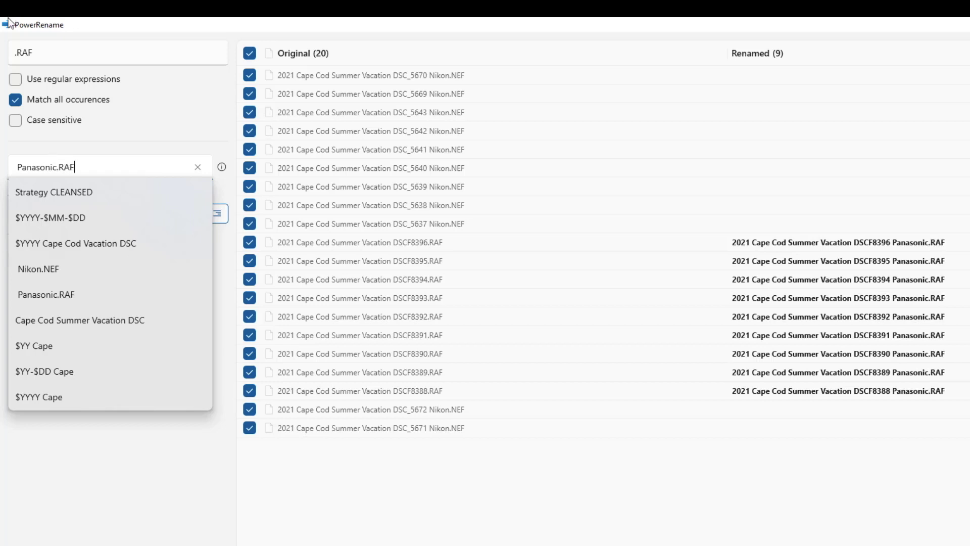
click(102, 468)
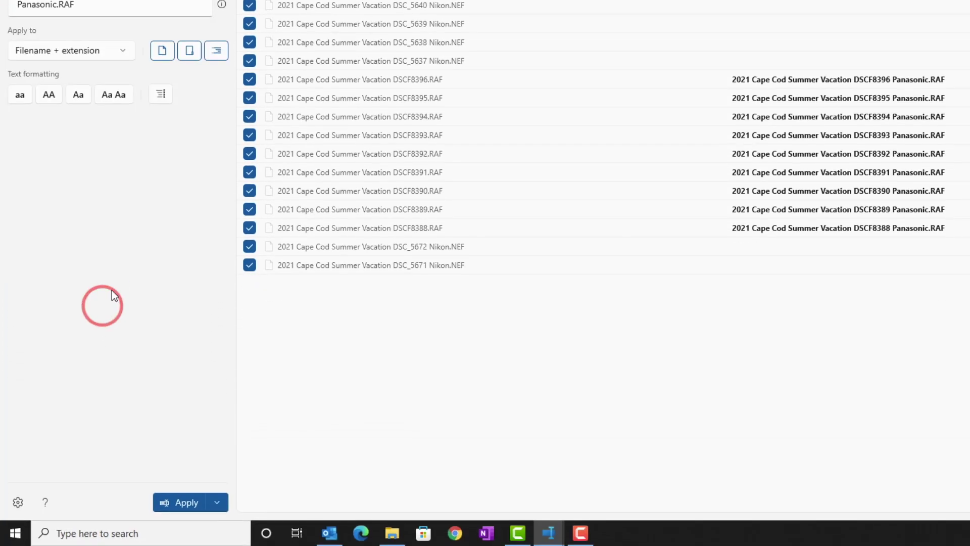
click(187, 502)
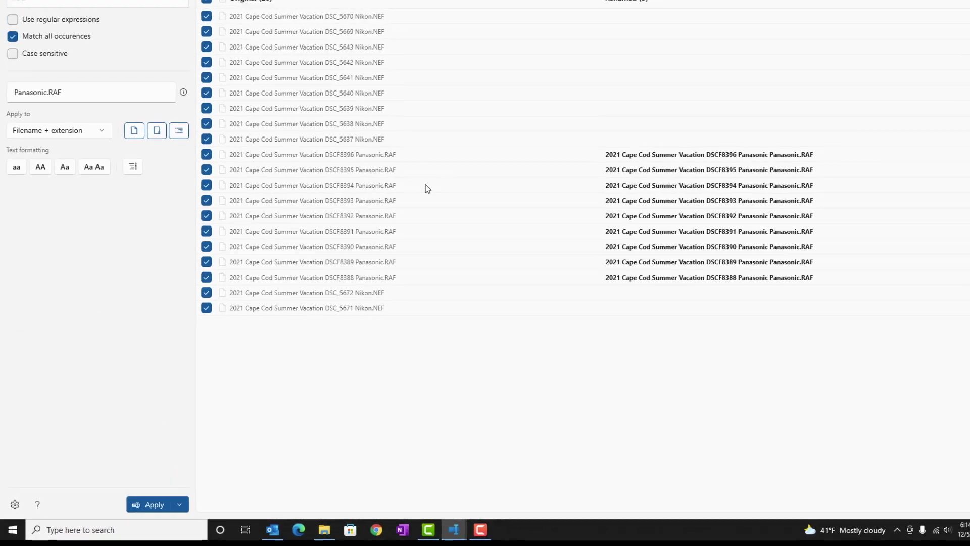
- Close PowerRename and check the new Panasonic and Nikon file names in the folder
click(925, 15)
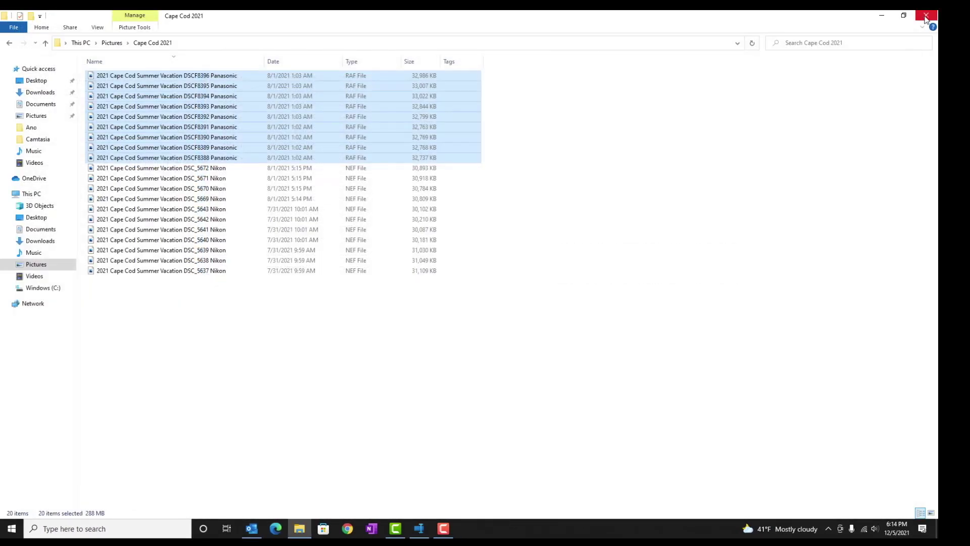
click(271, 353)
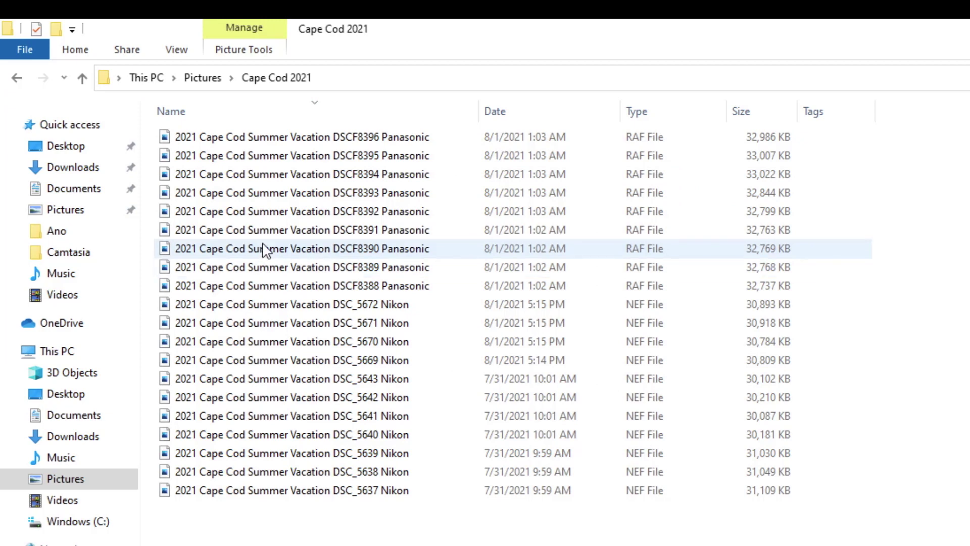
click(212, 136)
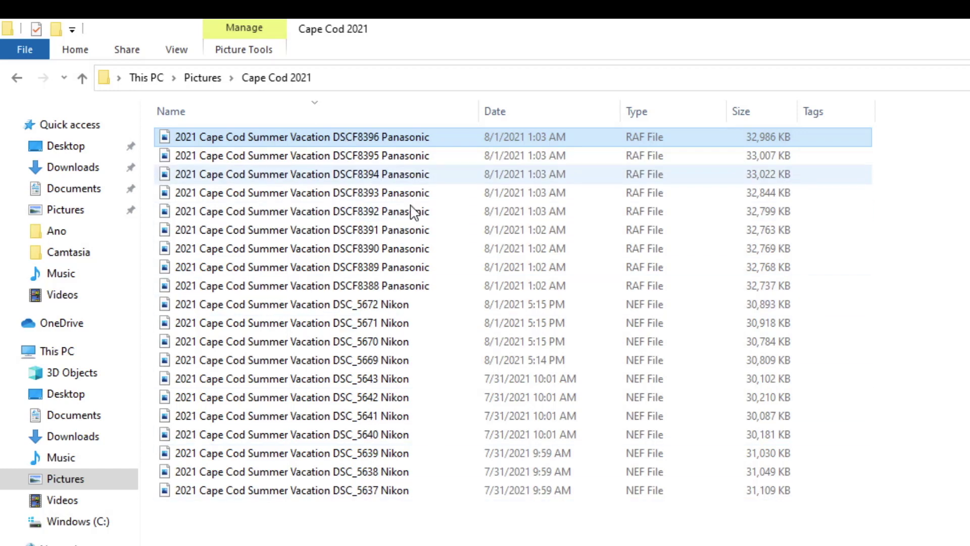
click(389, 539)
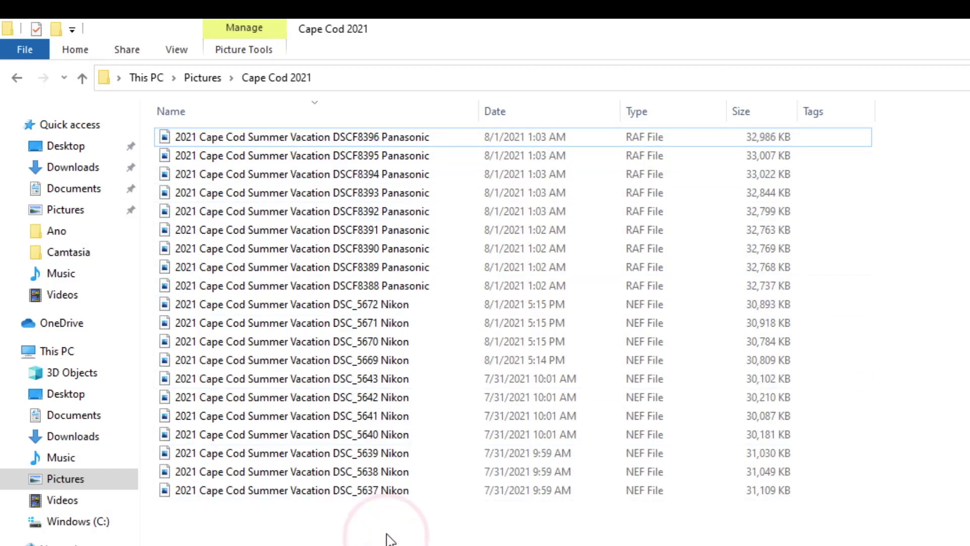
click(374, 435)
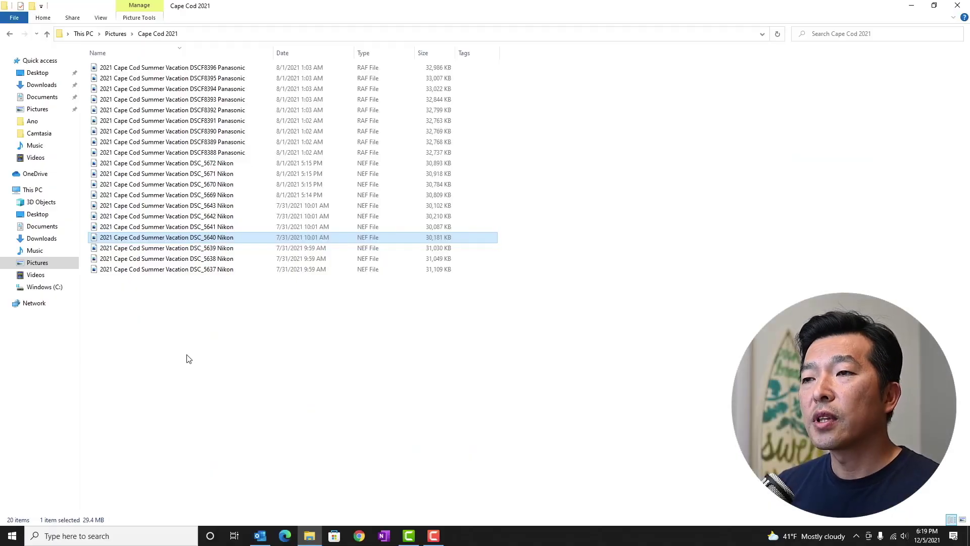
- Open all 20 renamed Cape Cod photos in PowerRename again
click(205, 269)
shift+click(191, 68)
right_click(179, 90)
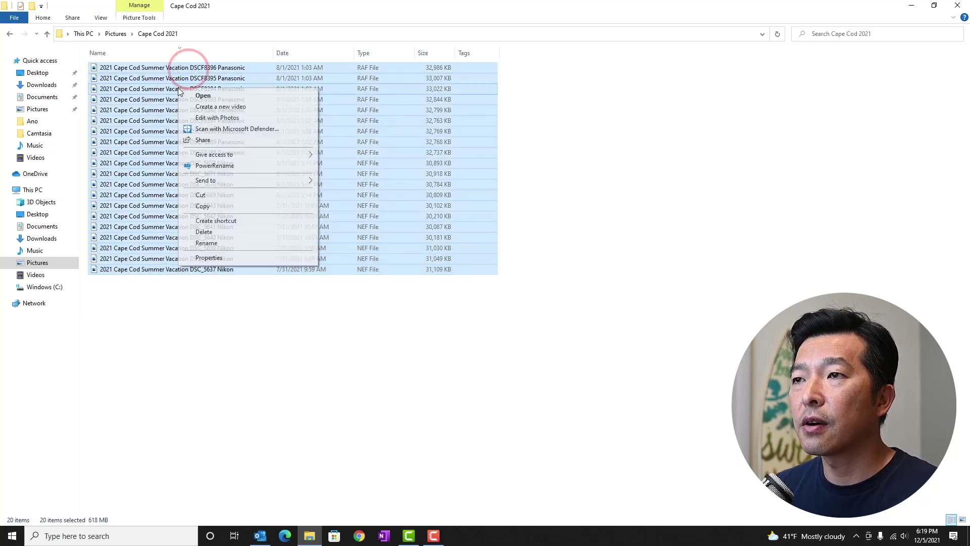
click(216, 166)
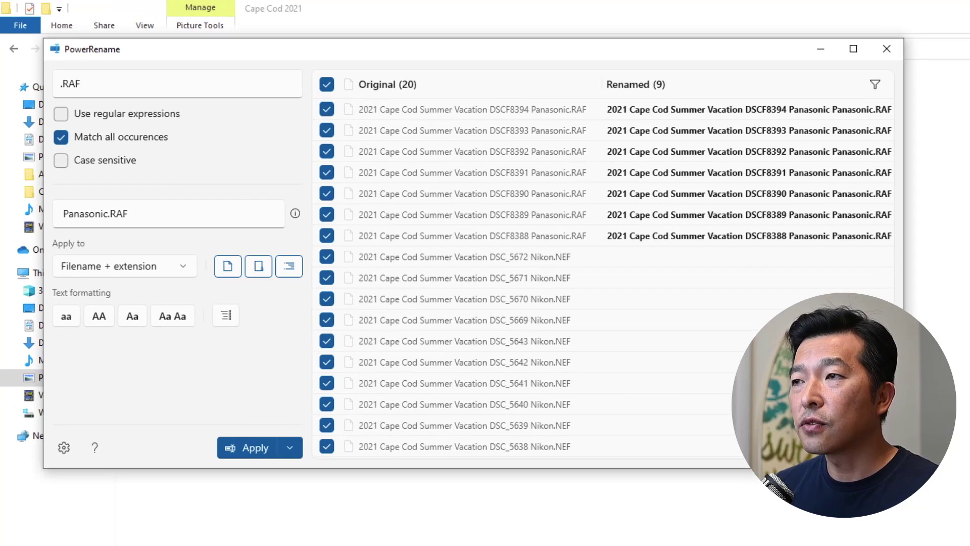
- Clear the '.RAF' search and 'Panasonic.RAF' replacement entries
click(119, 378)
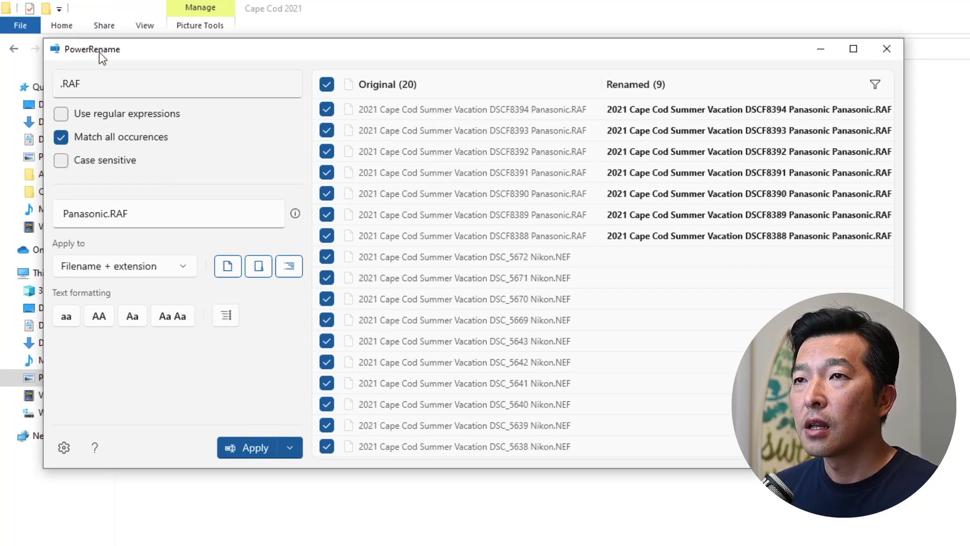
click(81, 85)
double_click(81, 85)
key(BackSpace)
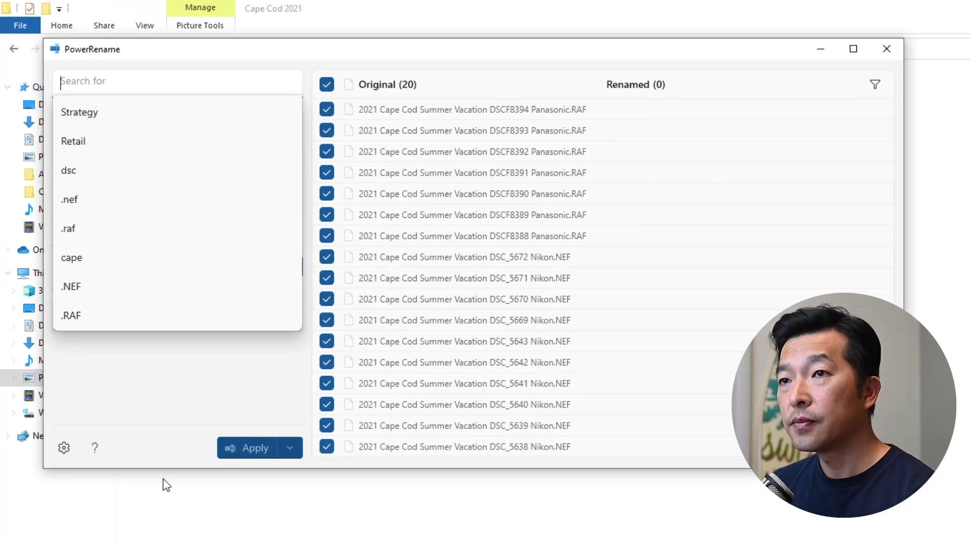
click(145, 385)
double_click(143, 217)
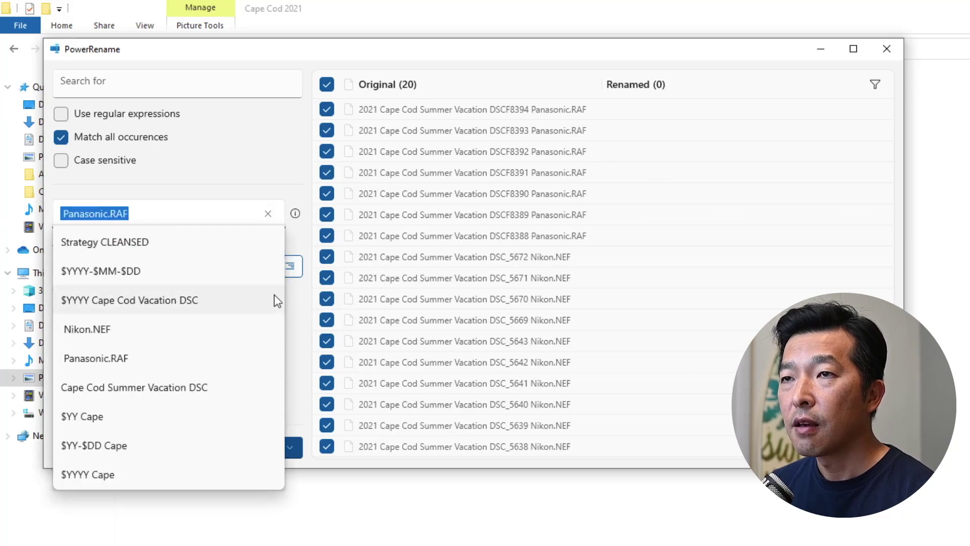
key(BackSpace)
click(295, 337)
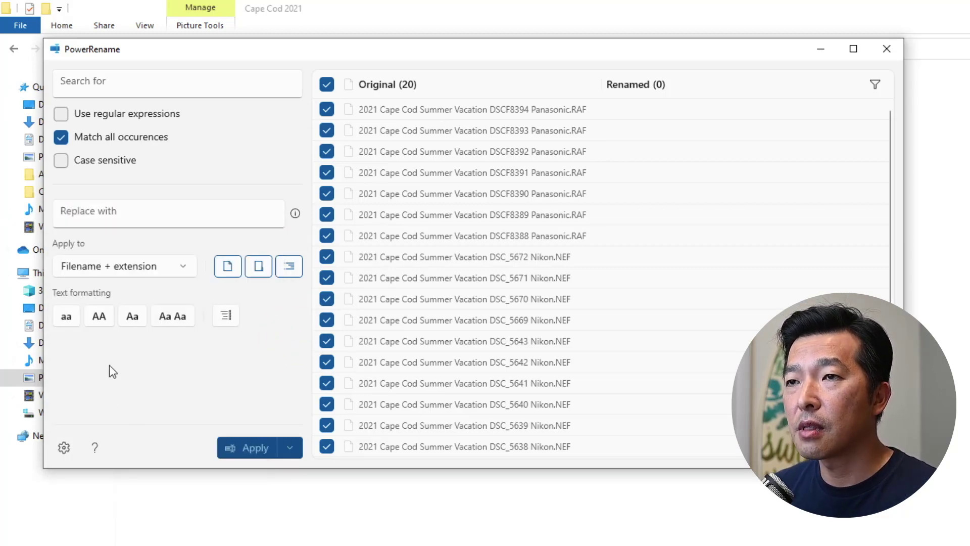
- Compare uppercase and lowercase previews, then choose title-case (Aa) formatting
click(99, 318)
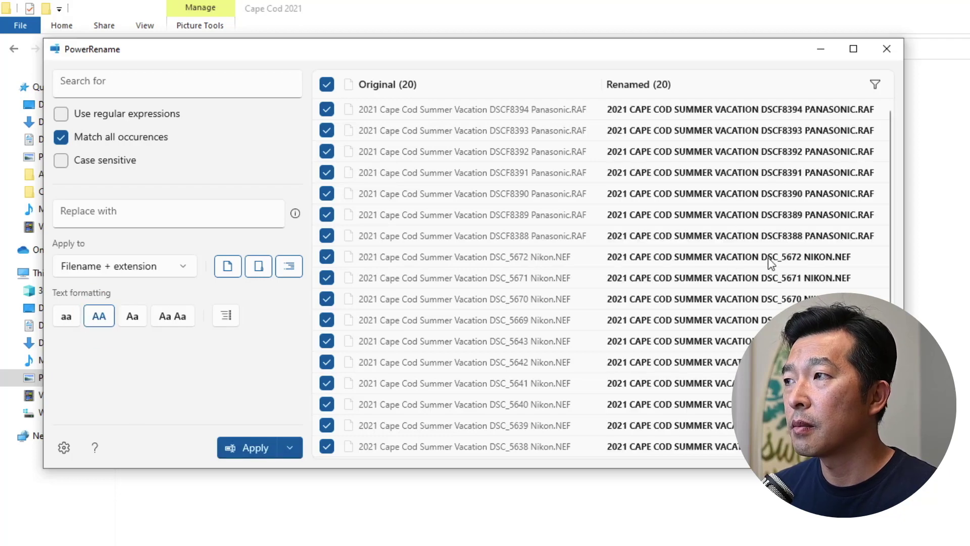
click(66, 319)
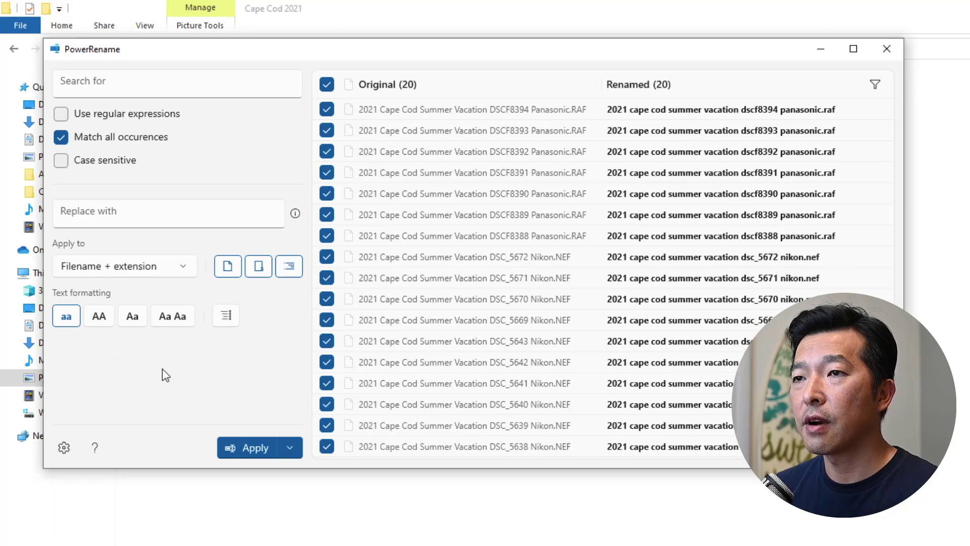
click(132, 316)
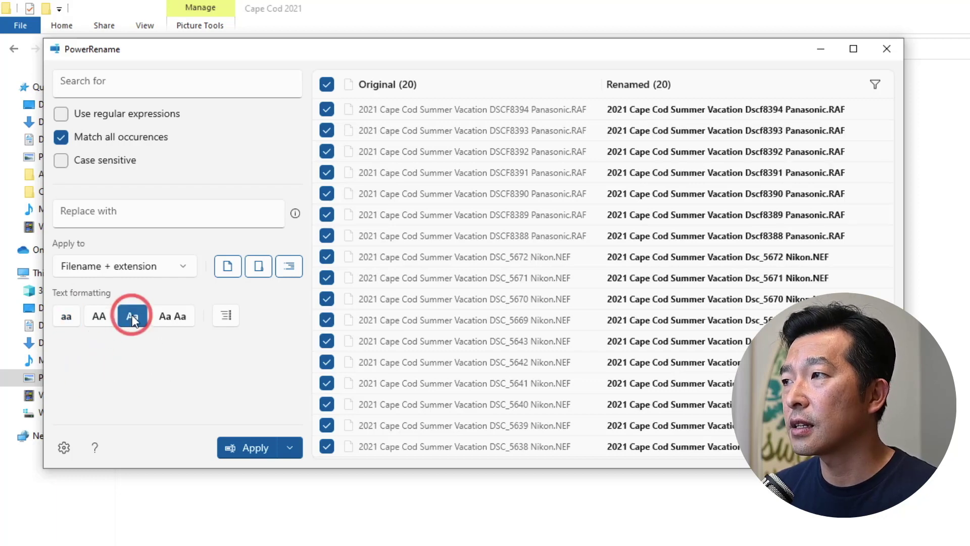